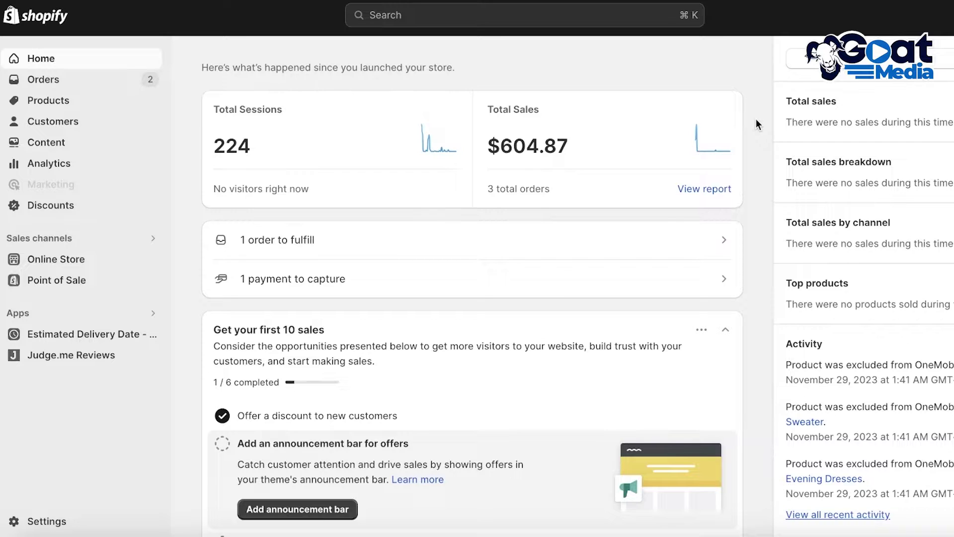
Browse the Content and Analytics pages, then go to Online Store's Themes page
scroll(755, 124, "down", 1)
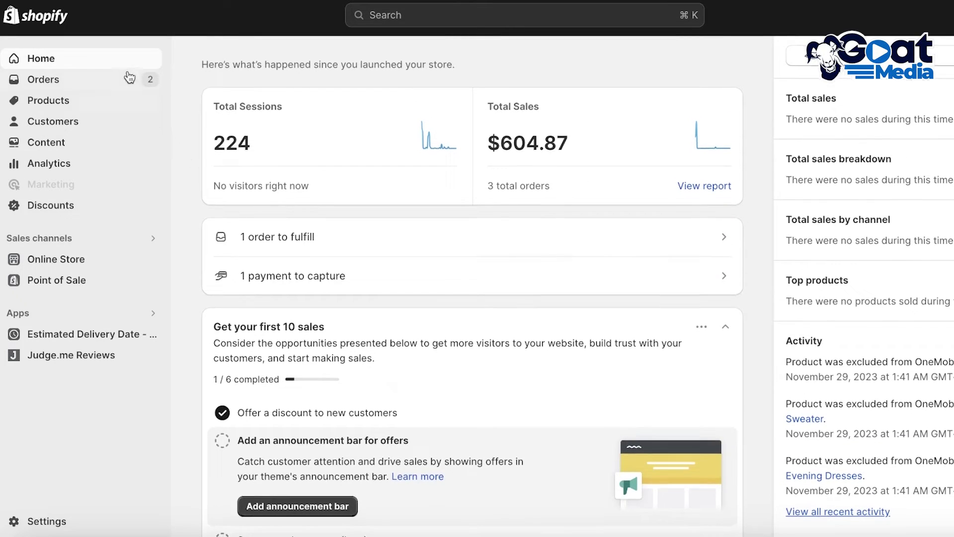
left_click(58, 146)
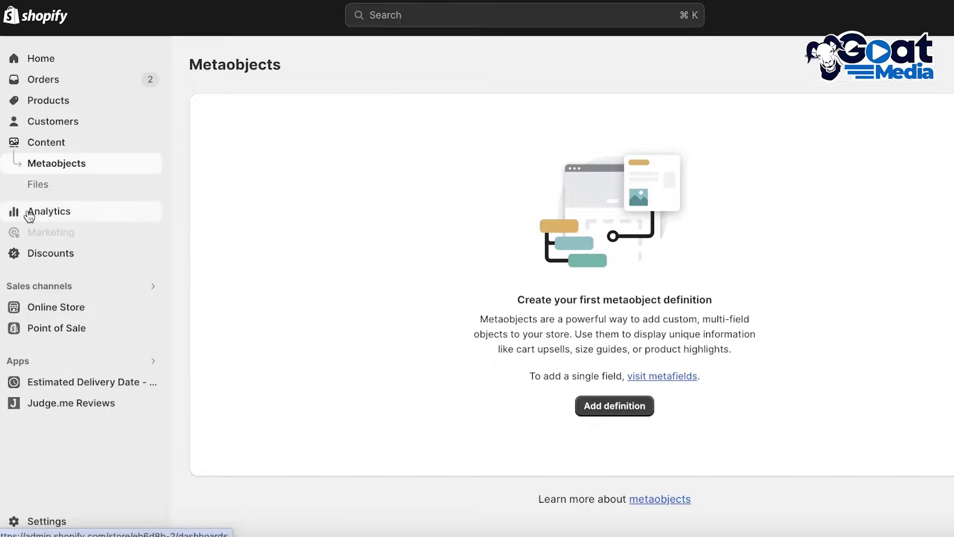
left_click(30, 213)
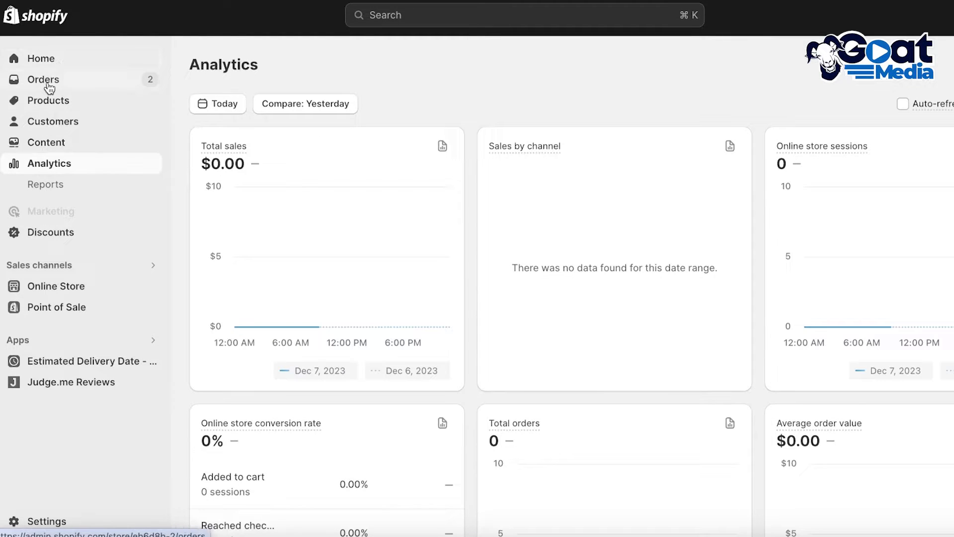
left_click(51, 284)
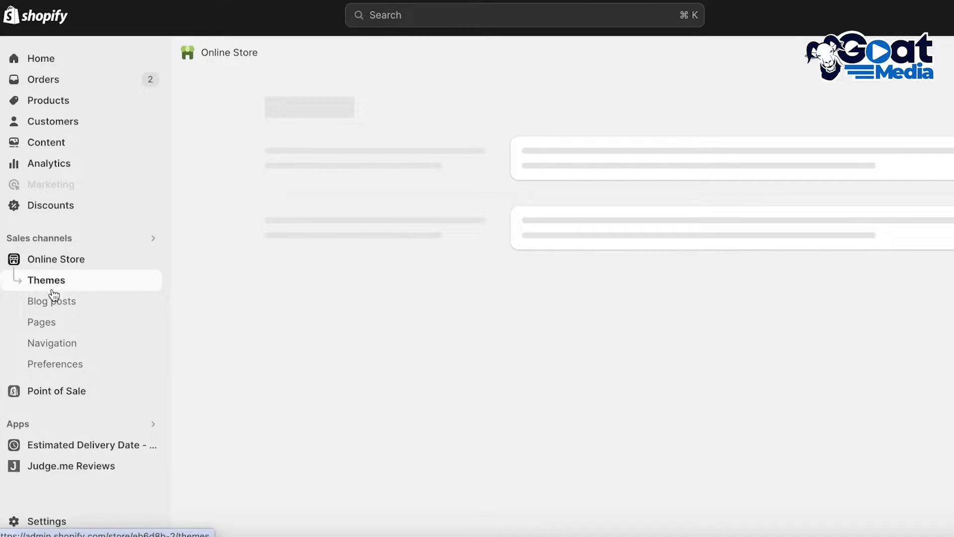
Check blog posts and navigation menus, then view the live Durden storefront from Themes
left_click(35, 301)
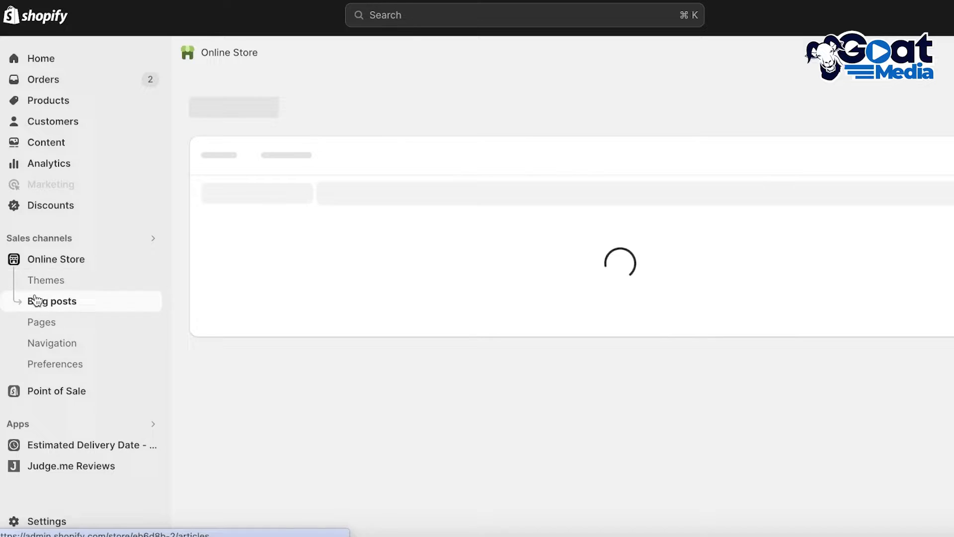
left_click(47, 347)
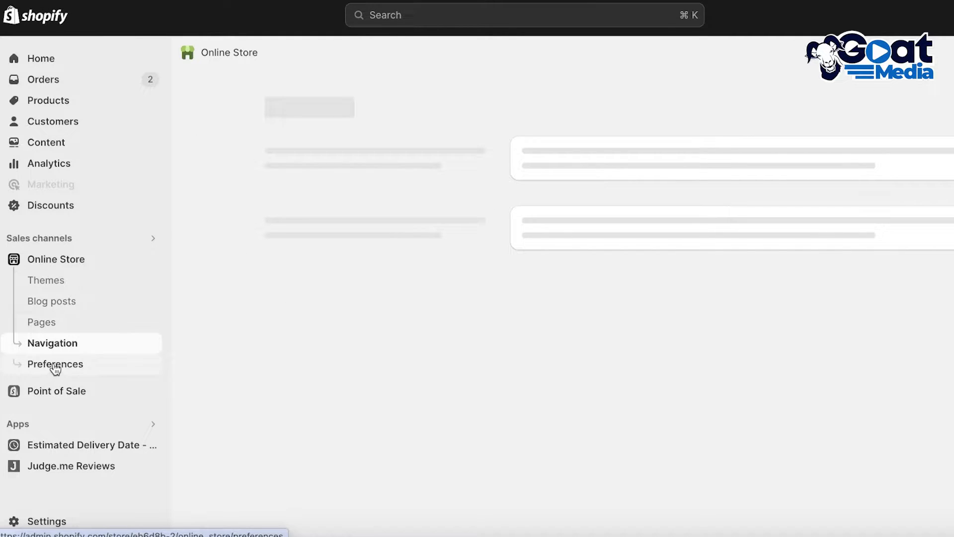
left_click(58, 280)
left_click(149, 259)
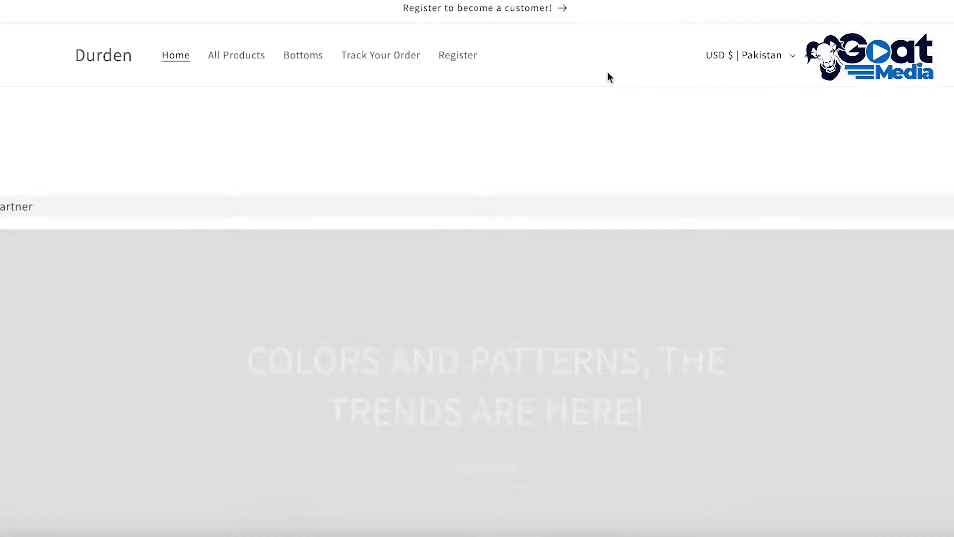
Open the Anon Tote product page from Hot Sellers
scroll(566, 193, "down", 10)
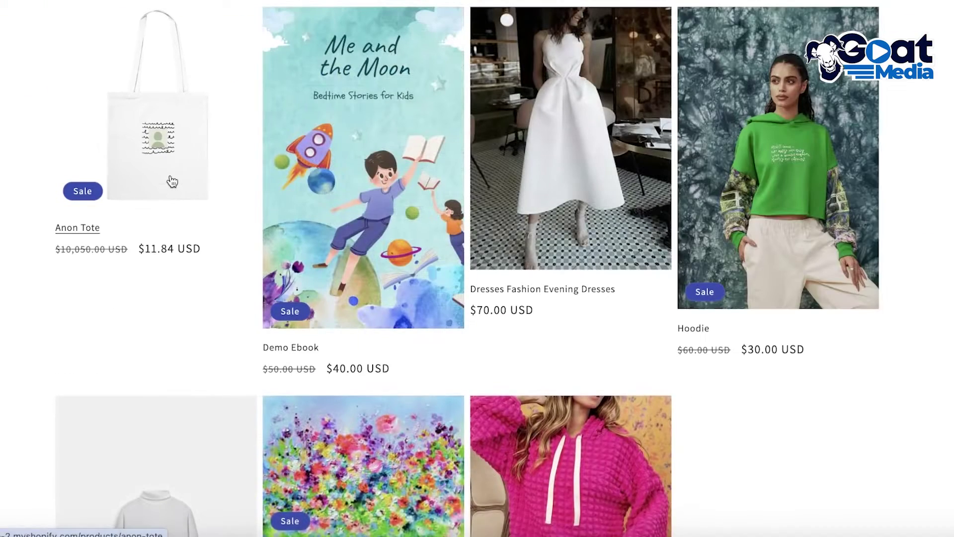
left_click(172, 182)
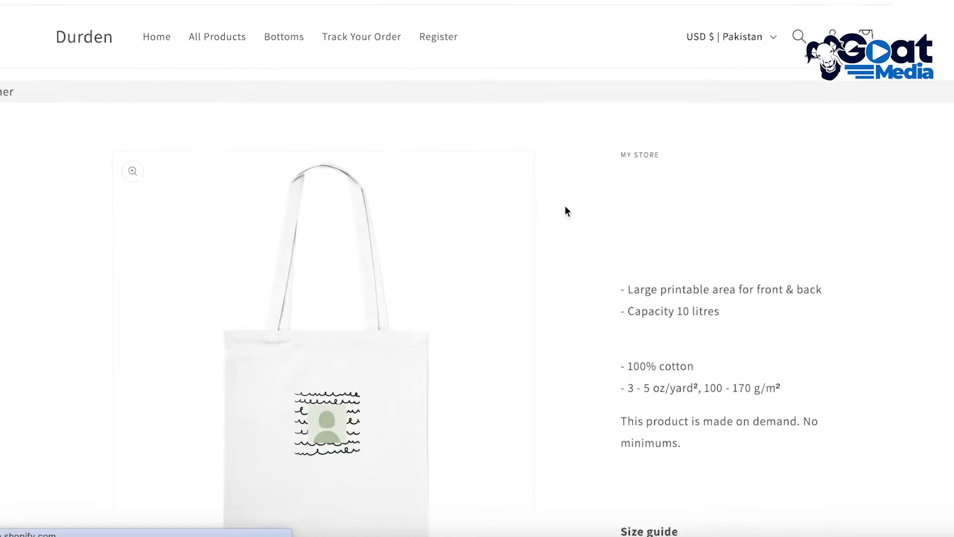
scroll(565, 208, "down", 3)
scroll(699, 164, "down", 5)
scroll(701, 164, "up", 1)
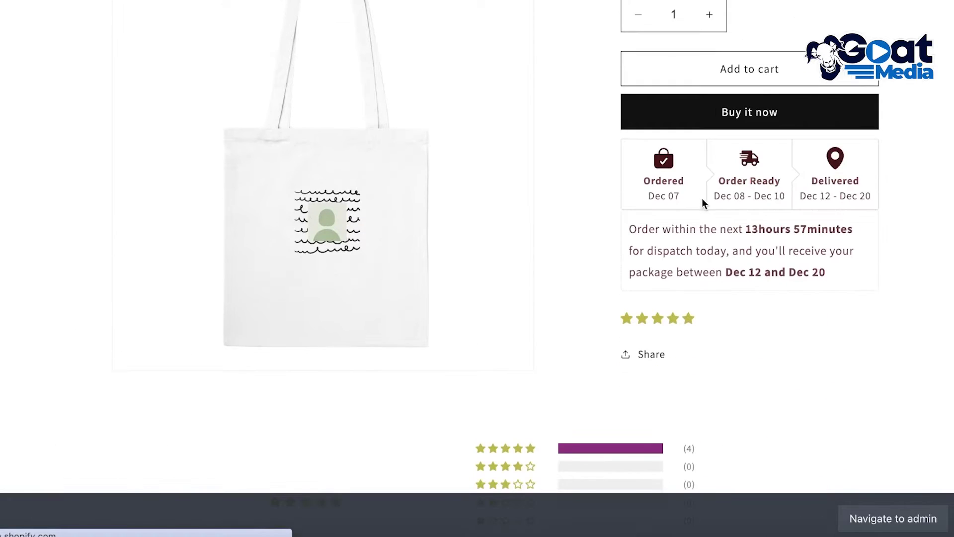
Buy the Anon Tote now and look over the checkout page, dismissing the translation popup
left_click(713, 102)
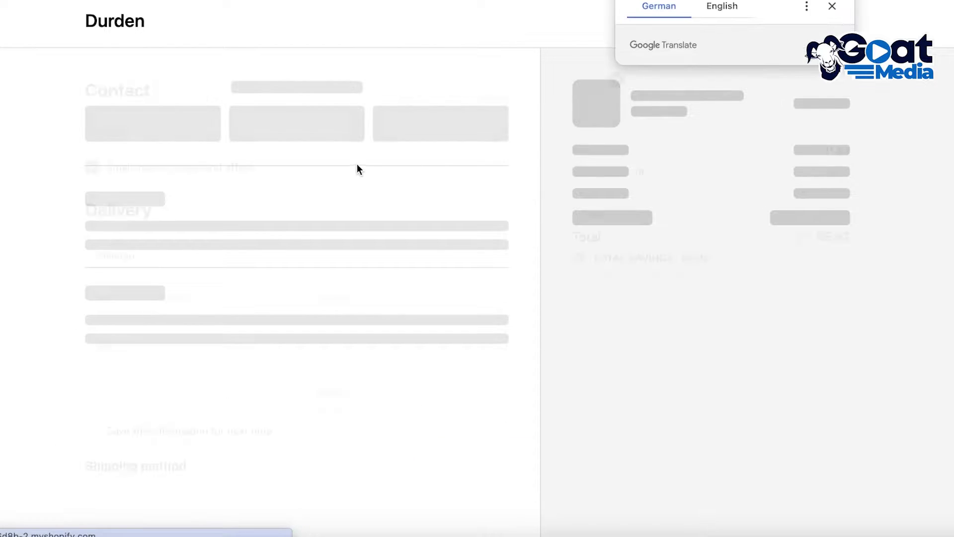
left_click(831, 6)
scroll(636, 320, "down", 8)
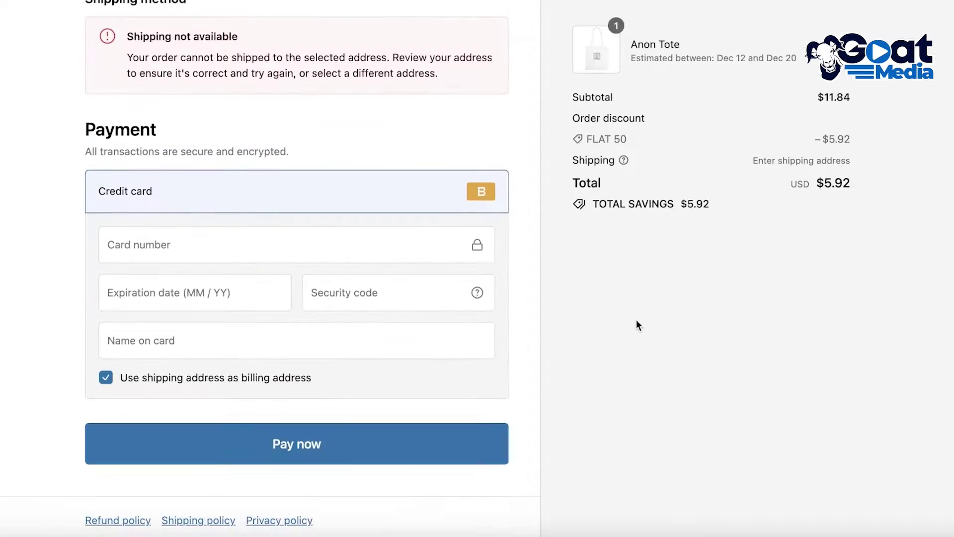
scroll(638, 320, "up", 6)
scroll(938, 145, "down", 7)
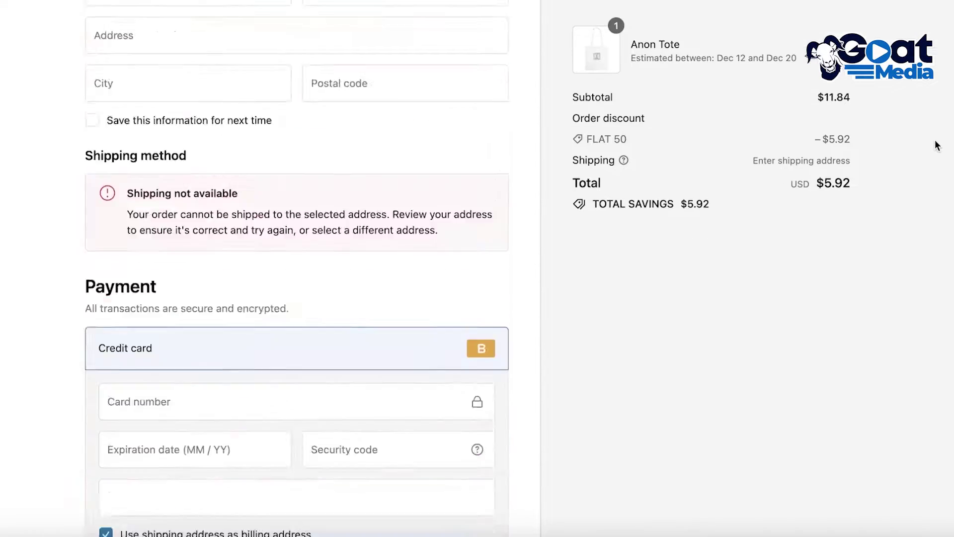
scroll(708, 91, "up", 3)
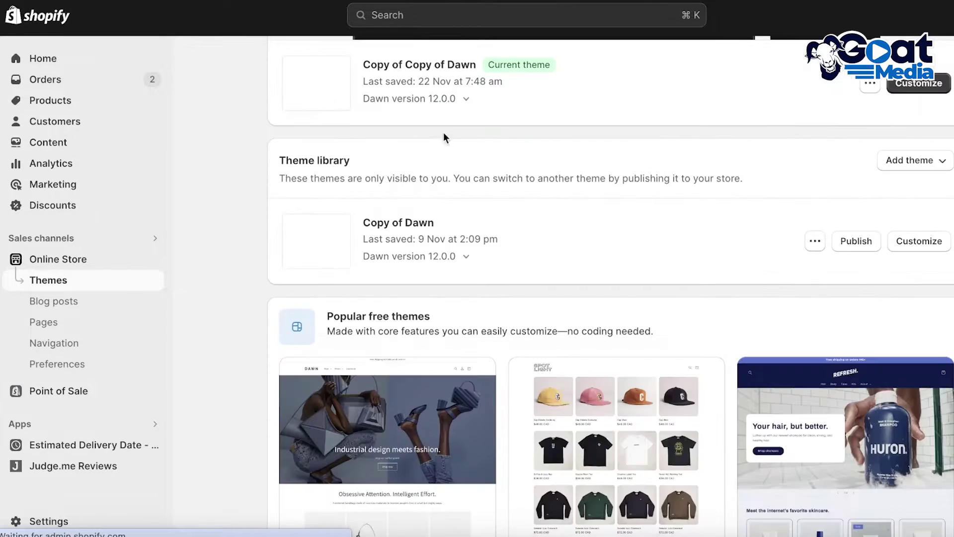
Customize the current theme, Copy of Copy of Dawn, in the theme editor
scroll(338, 139, "up", 3)
scroll(347, 137, "up", 4)
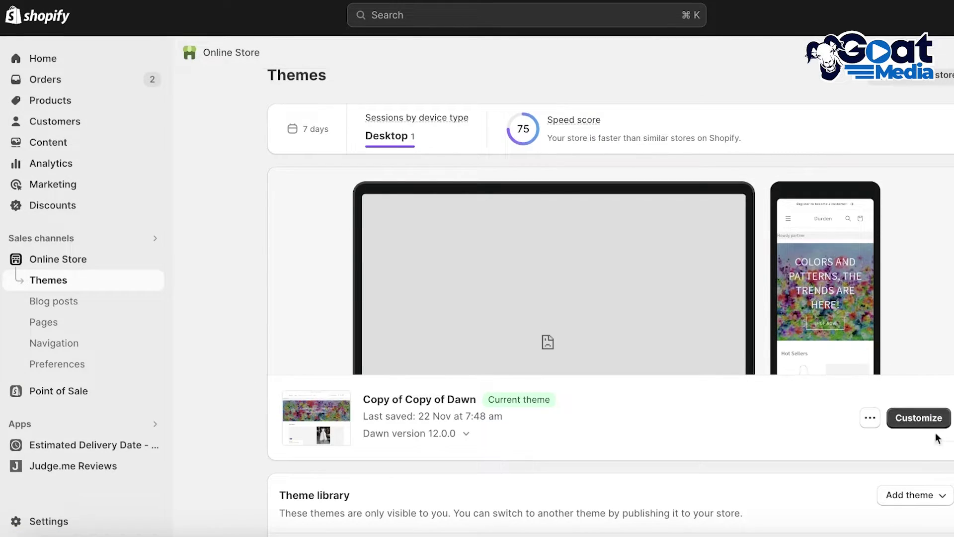
left_click(917, 420)
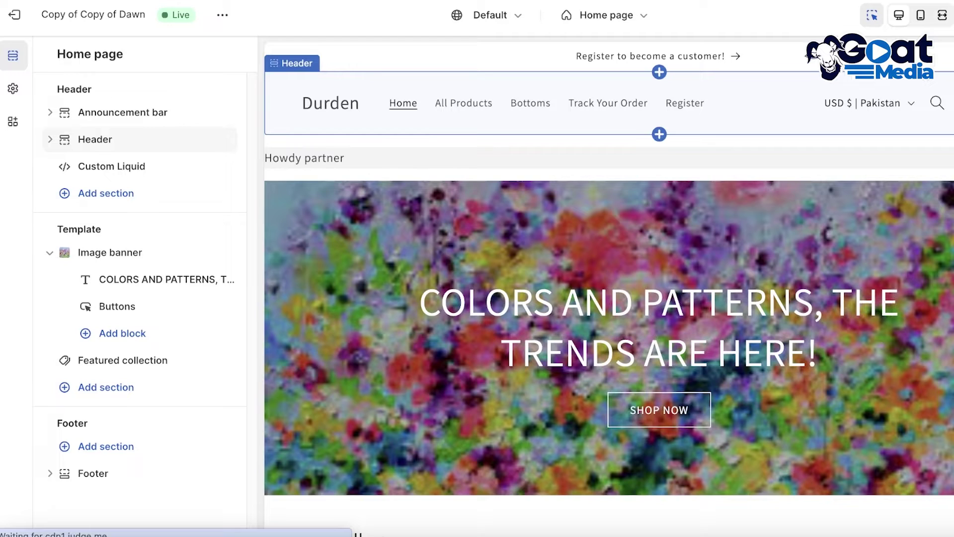
Change the editor preview from the cart template to the Checkout page
left_click(95, 139)
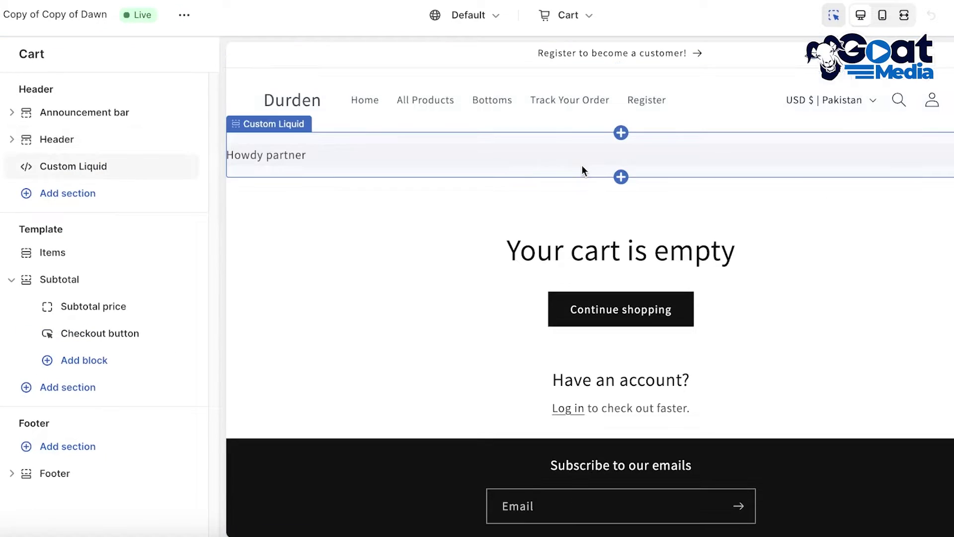
scroll(621, 174, "down", 5)
scroll(663, 182, "up", 5)
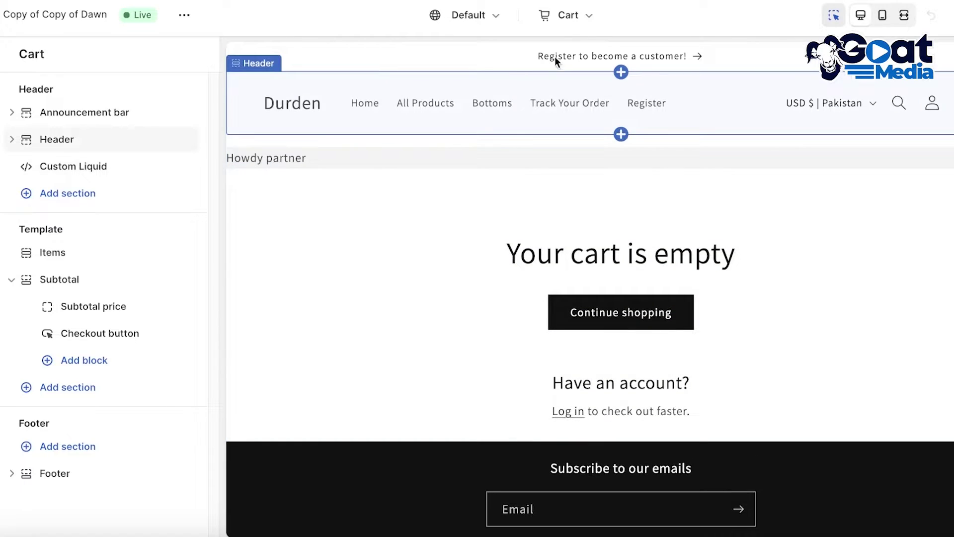
left_click(571, 16)
scroll(535, 373, "down", 2)
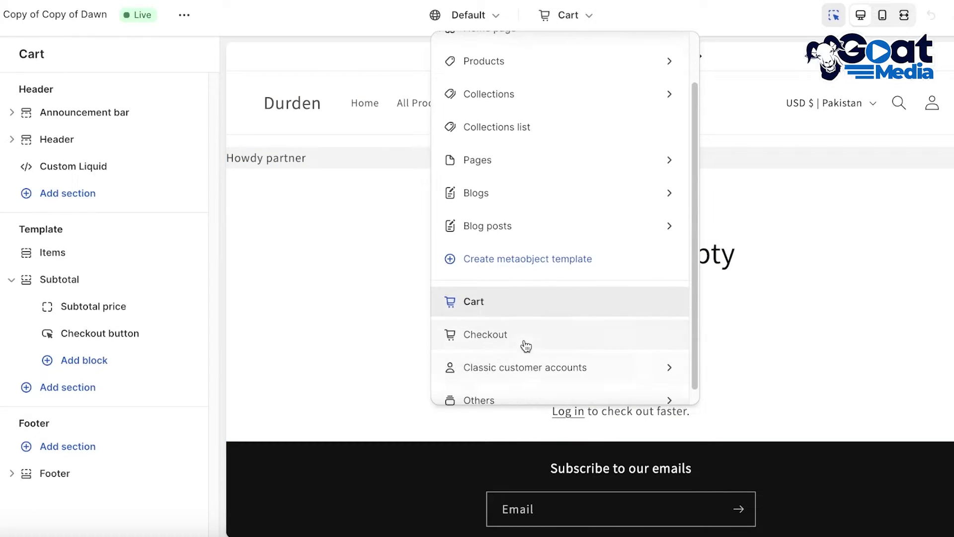
left_click(548, 17)
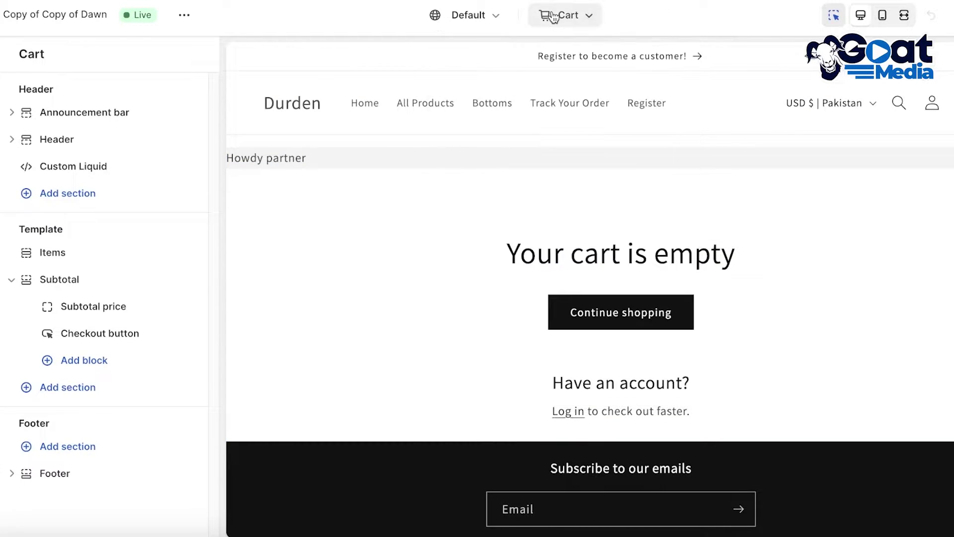
left_click(550, 16)
left_click(518, 370)
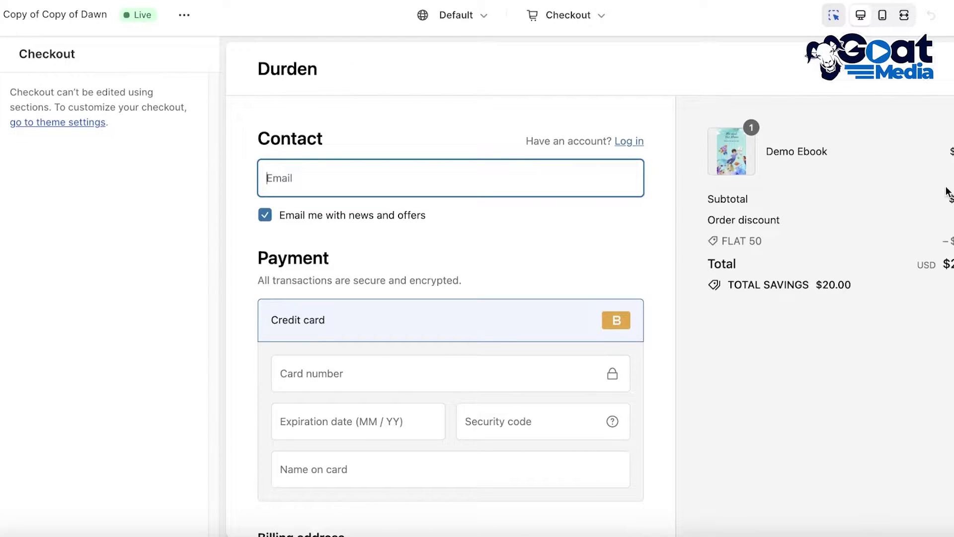
Open the theme-wide settings and briefly expand the Logo settings
left_click(1, 67)
left_click(45, 90)
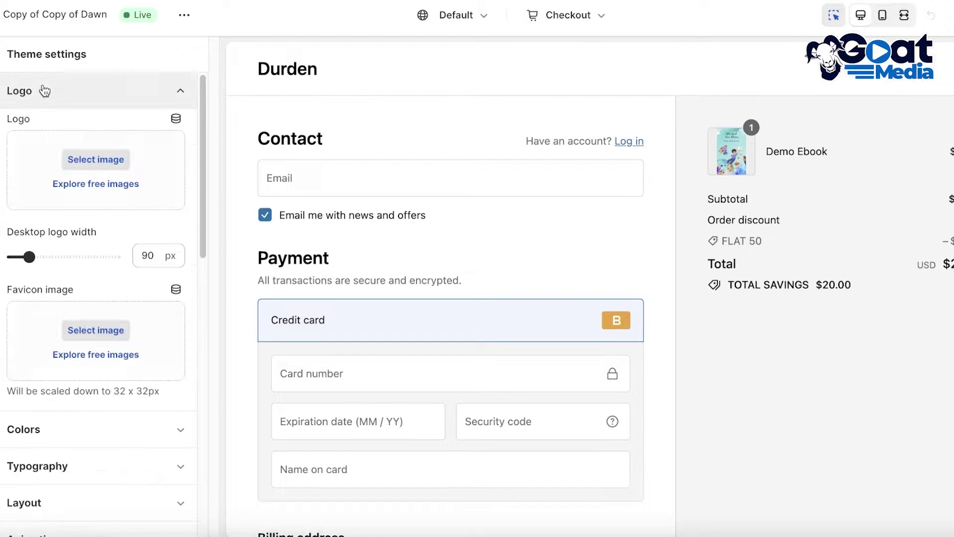
left_click(44, 90)
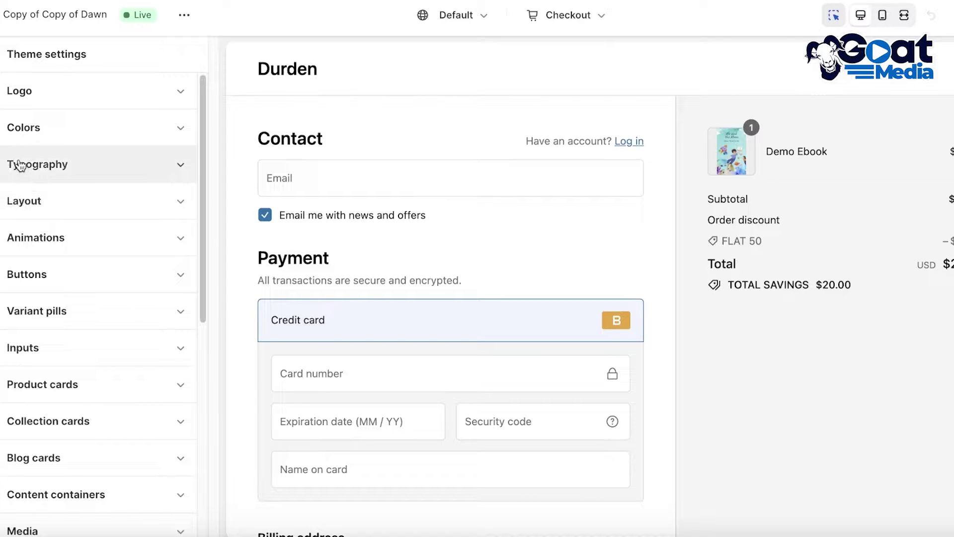
scroll(762, 163, "down", 7)
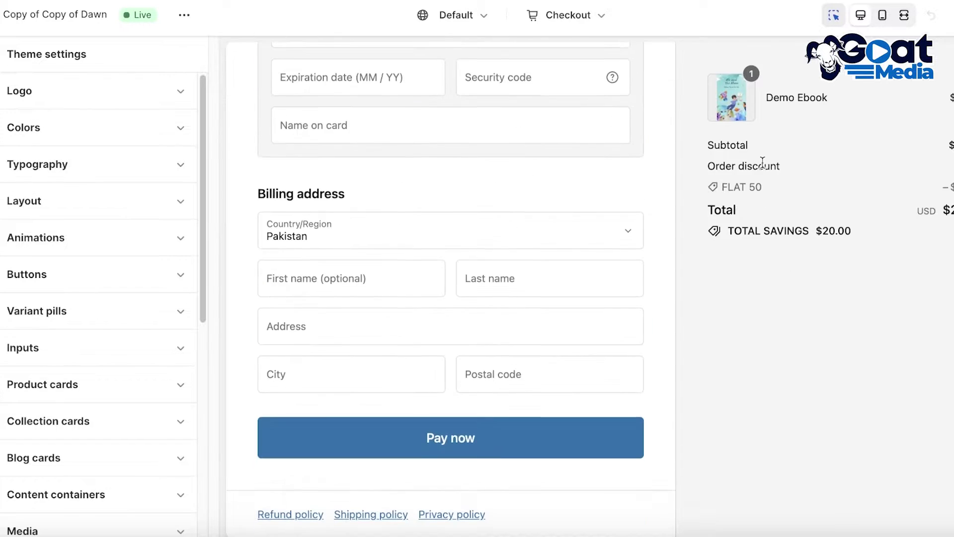
scroll(684, 243, "up", 7)
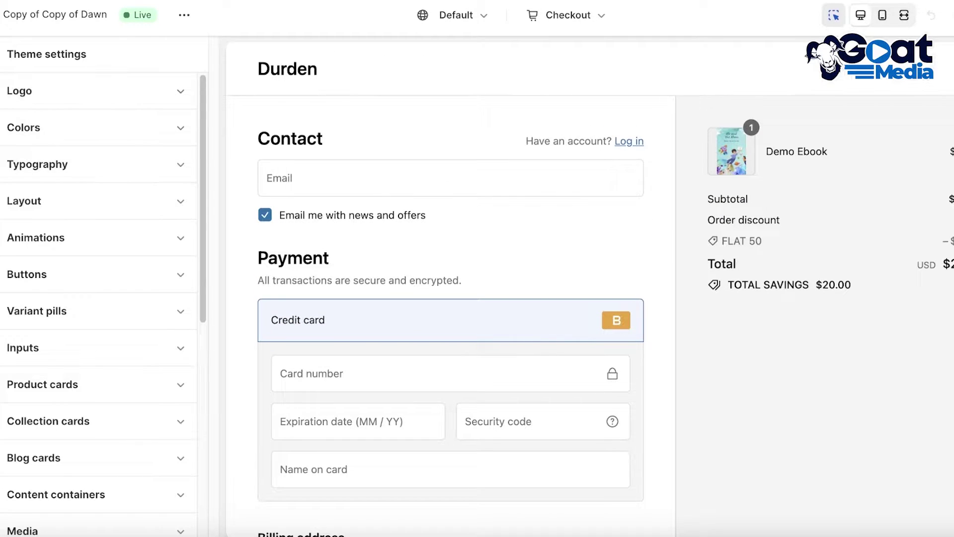
Go back to the checkout panel's note about customizing checkout through theme settings
left_click(1, 90)
left_click(39, 126)
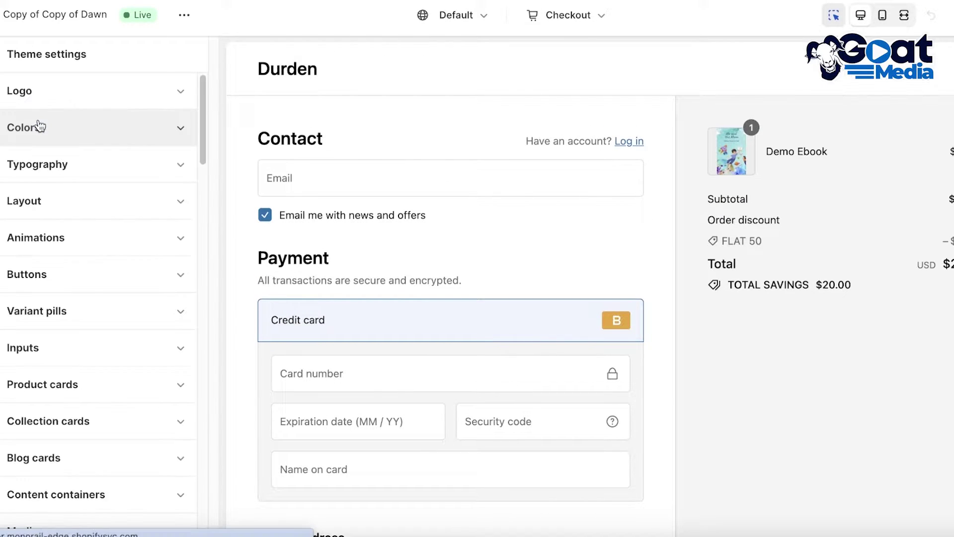
left_click(1, 89)
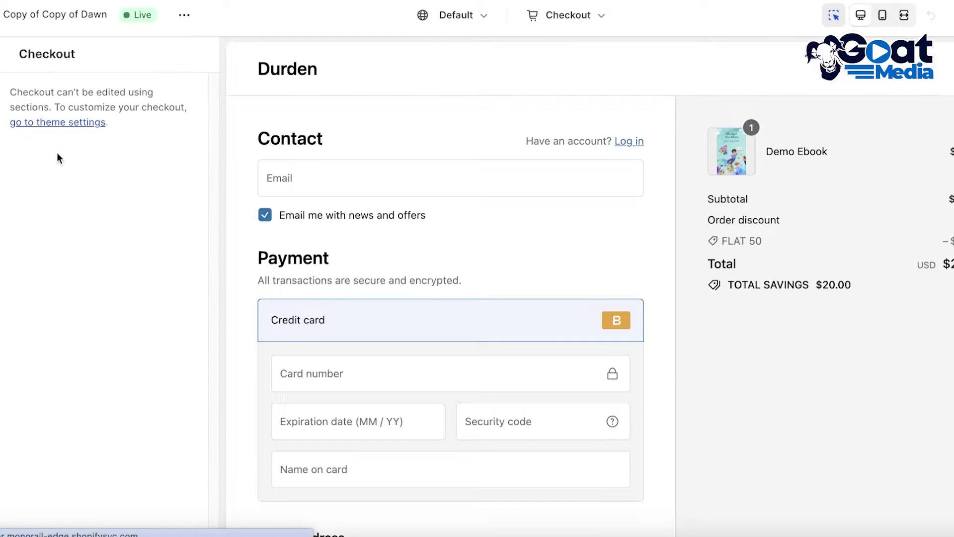
left_click_drag(72, 108, 198, 107)
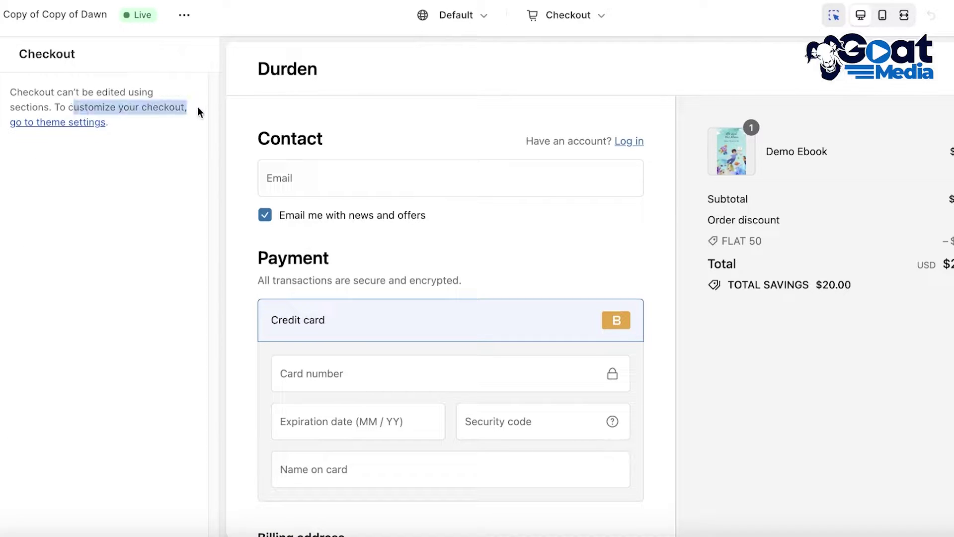
left_click(28, 178)
Open theme settings and scroll down to the Checkout branding section
left_click(20, 124)
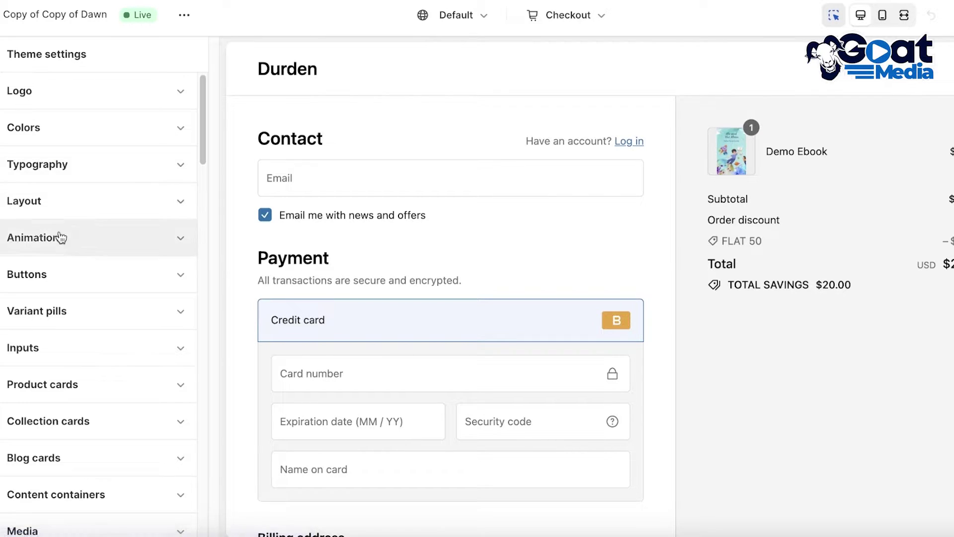
scroll(119, 303, "down", 3)
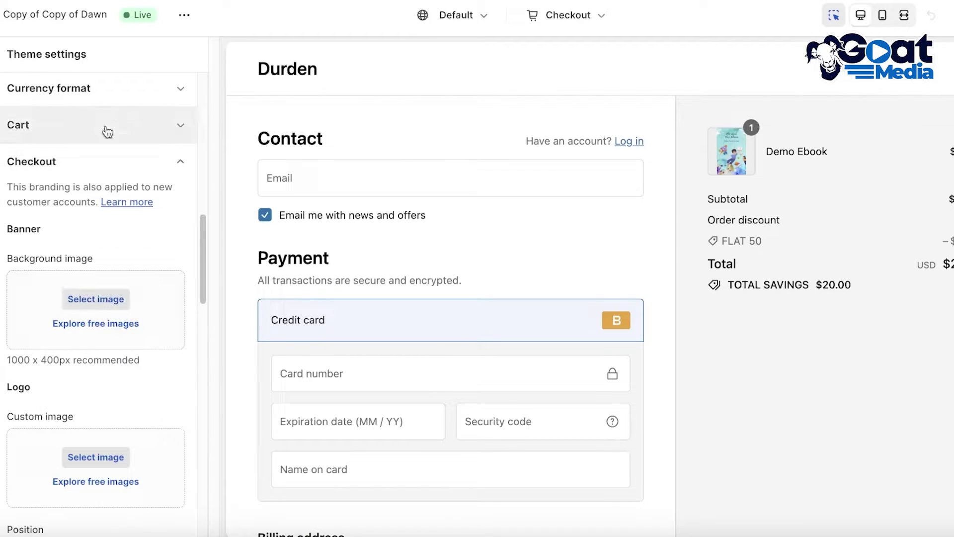
scroll(167, 174, "down", 5)
scroll(162, 192, "up", 10)
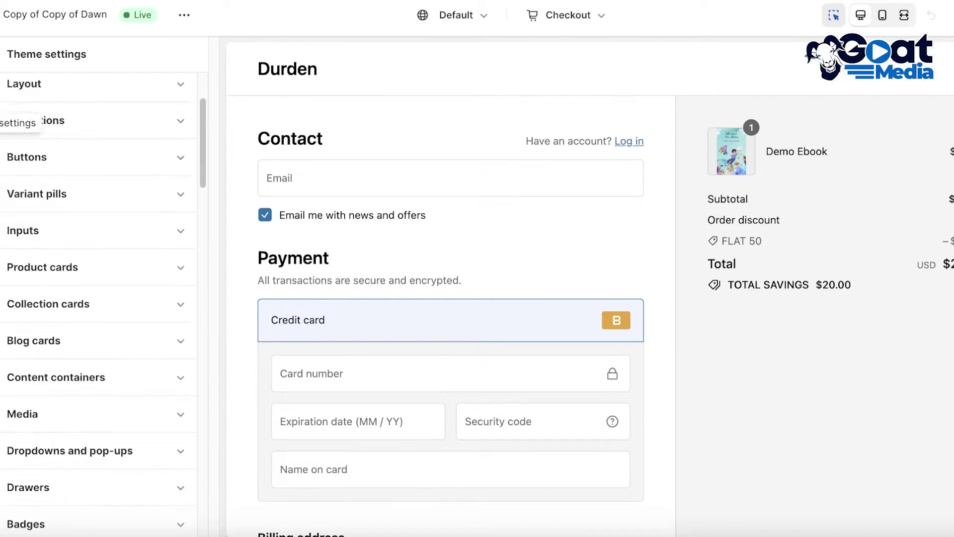
scroll(89, 169, "down", 8)
scroll(134, 150, "up", 3)
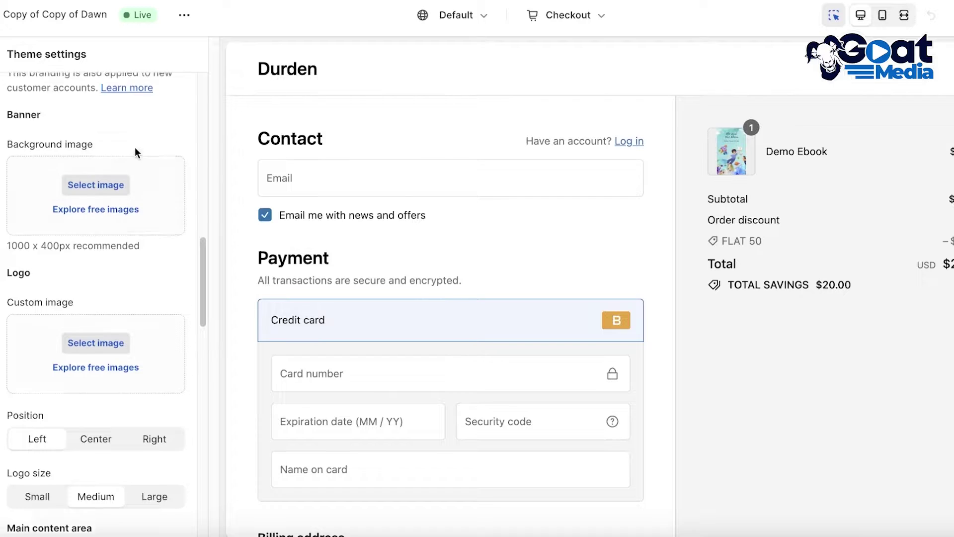
scroll(20, 188, "down", 3)
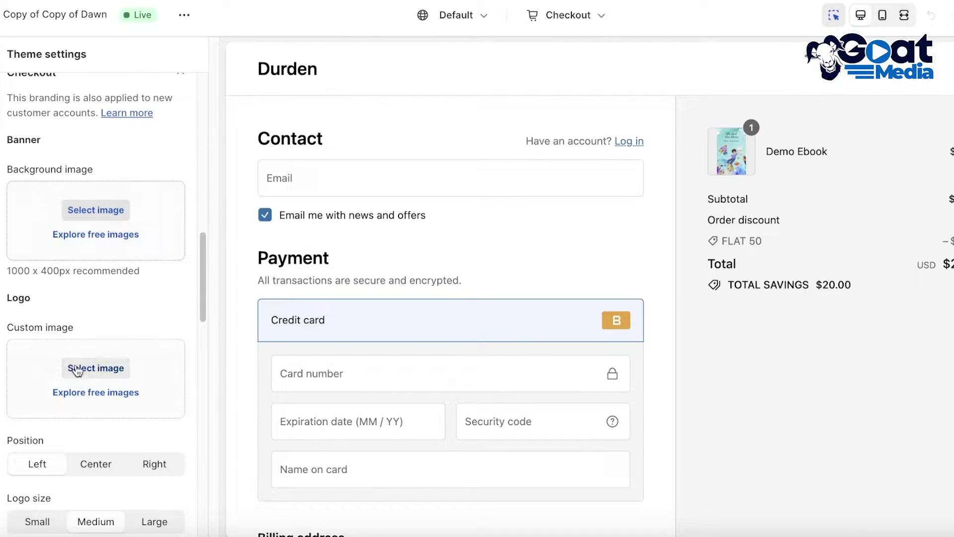
scroll(78, 366, "down", 3)
scroll(56, 353, "down", 3)
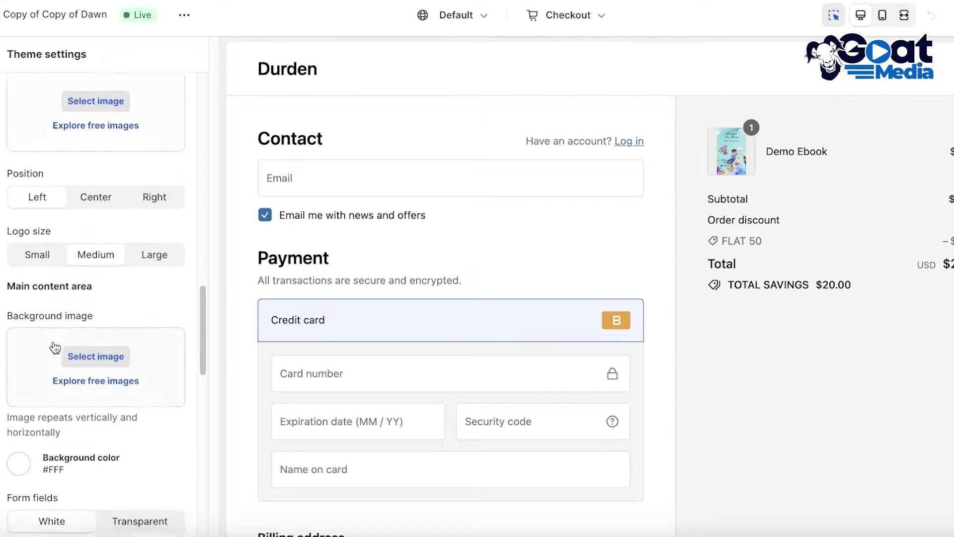
scroll(34, 324, "down", 4)
scroll(29, 313, "down", 6)
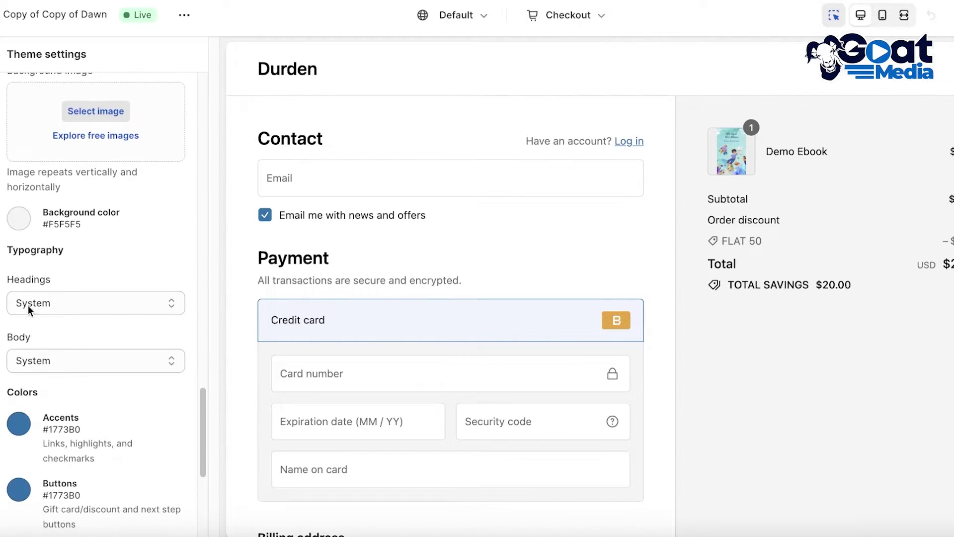
scroll(53, 246, "down", 6)
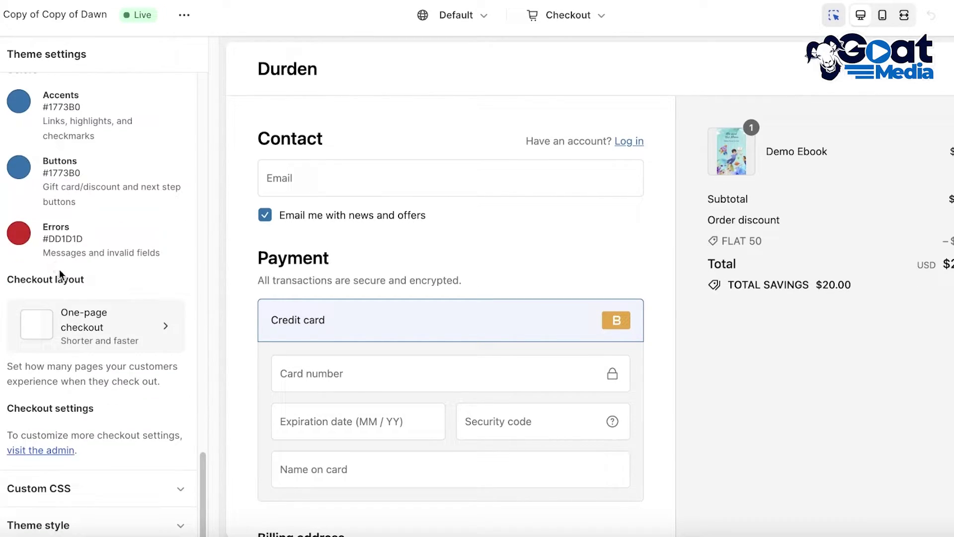
scroll(59, 269, "up", 15)
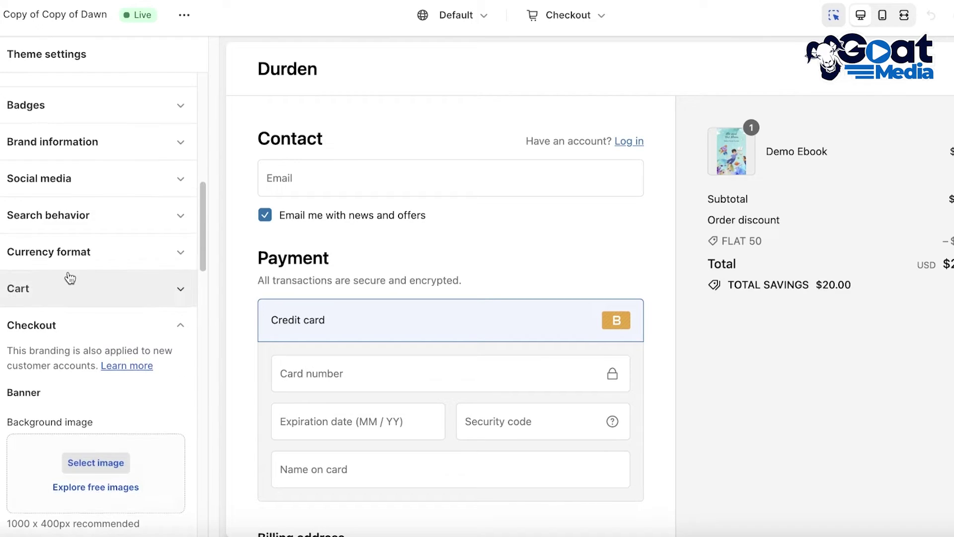
scroll(70, 278, "down", 3)
left_click(70, 296)
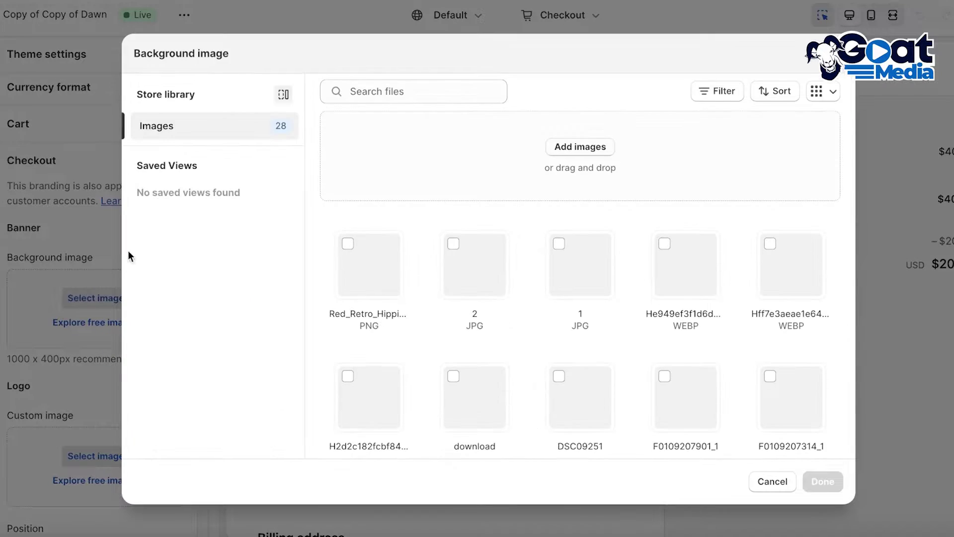
scroll(497, 288, "down", 3)
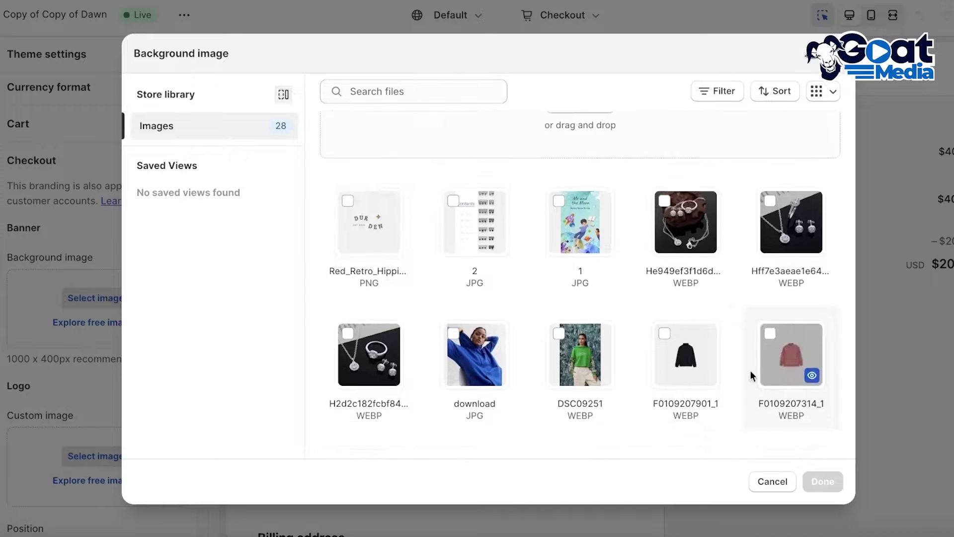
scroll(579, 309, "down", 2)
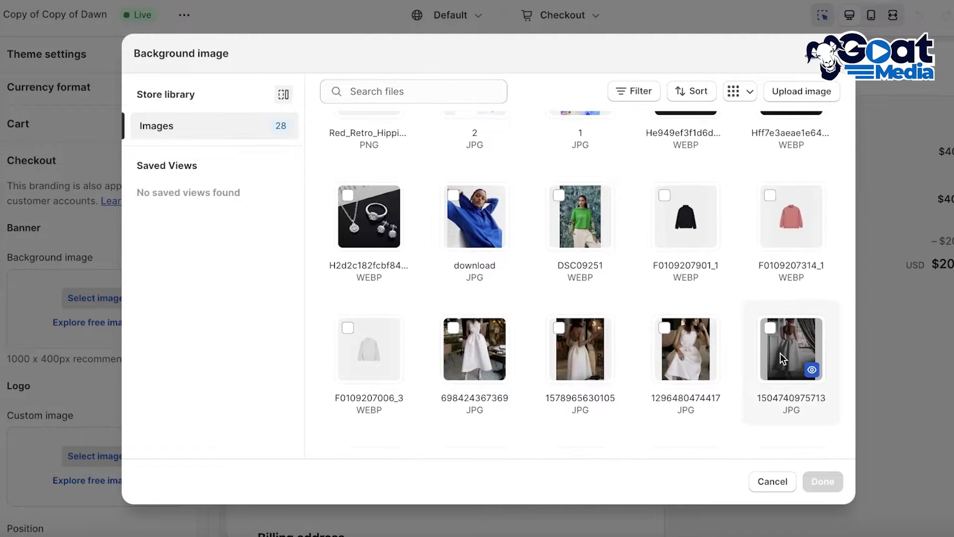
left_click(792, 393)
left_click(818, 476)
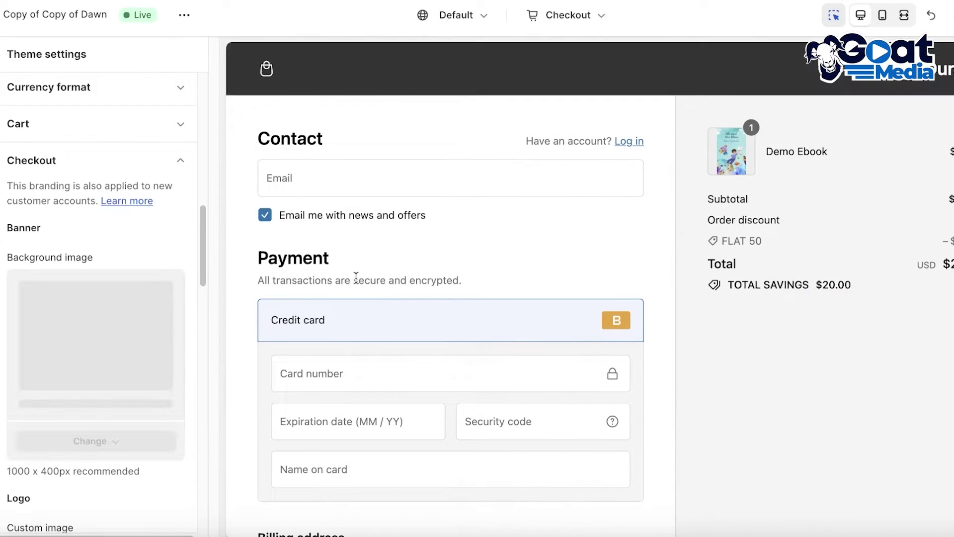
Add the DUR DEN logo image (Red_Retro_Hippie PNG) as the checkout logo
scroll(112, 335, "down", 5)
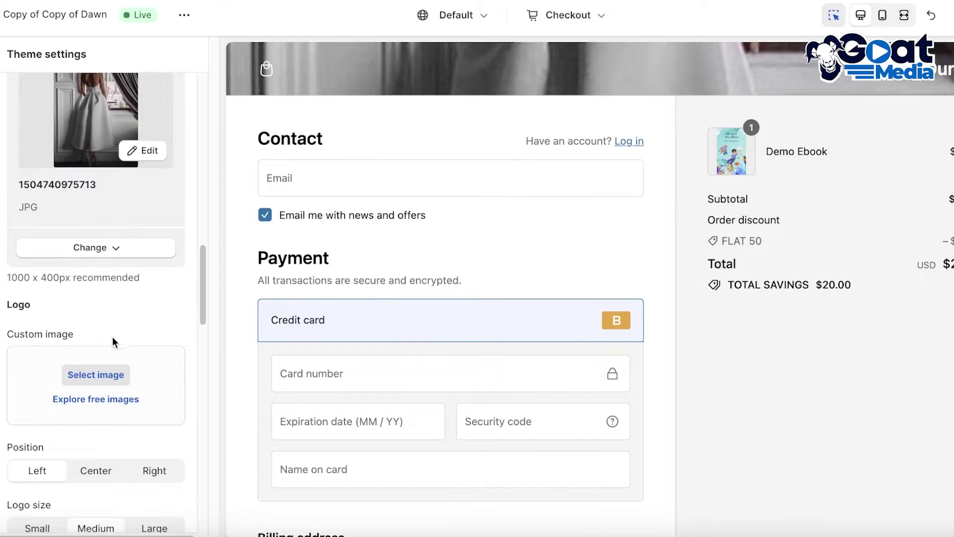
scroll(112, 339, "down", 2)
left_click(78, 288)
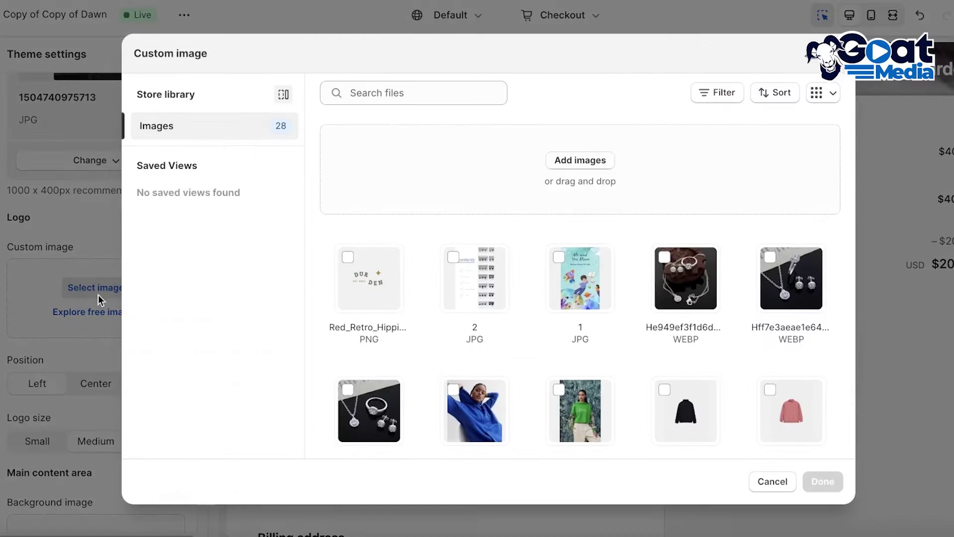
left_click(367, 286)
left_click(822, 481)
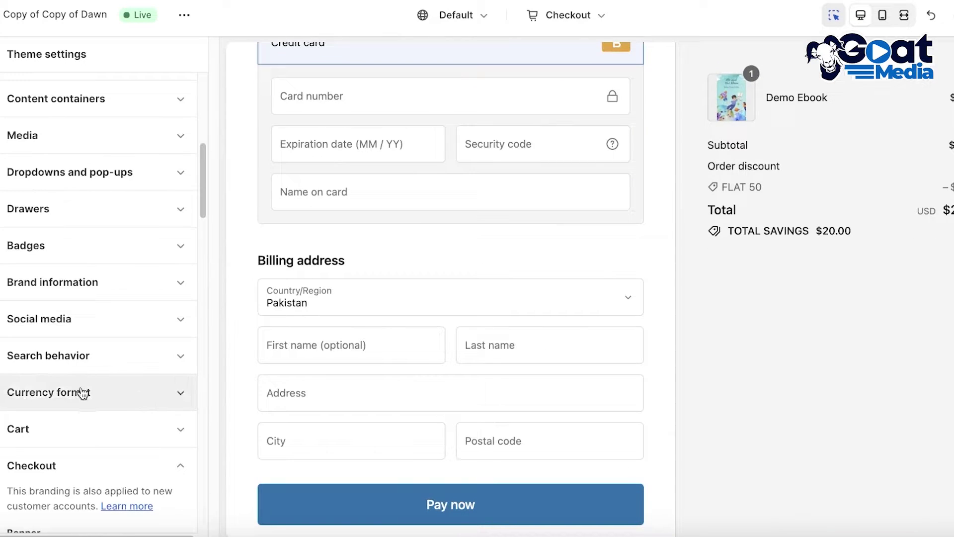
scroll(81, 335, "up", 8)
scroll(164, 329, "down", 10)
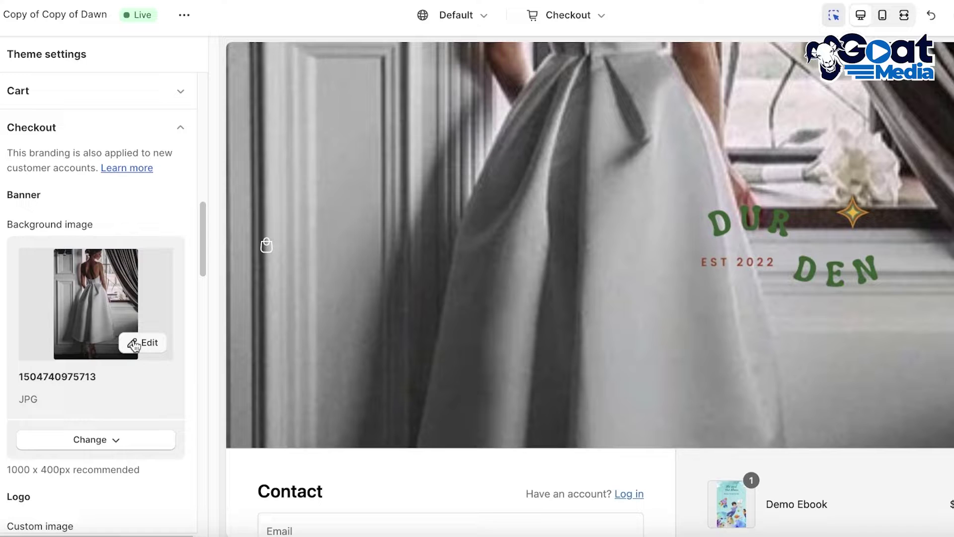
Set a focal point on the banner's dress photo and save it
left_click(134, 345)
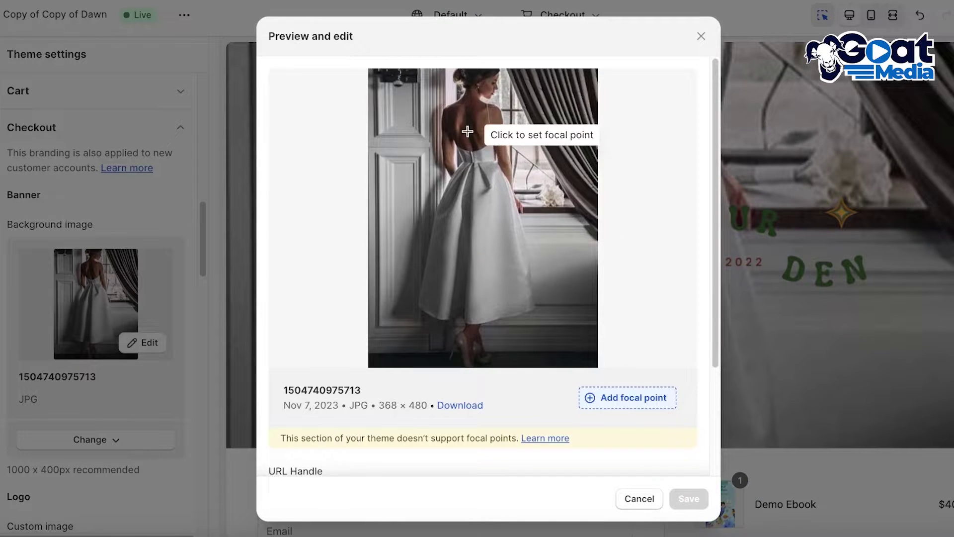
left_click(495, 83)
scroll(624, 426, "down", 3)
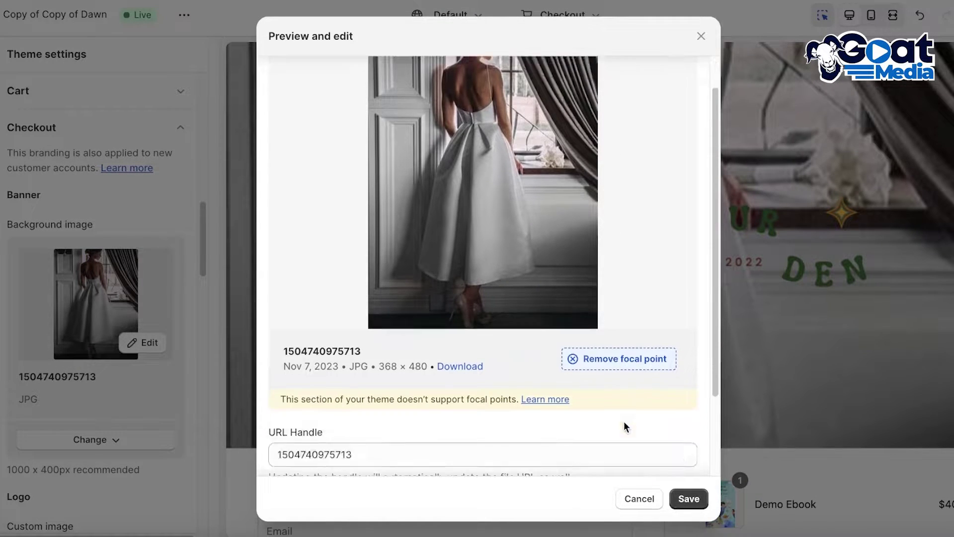
left_click(688, 499)
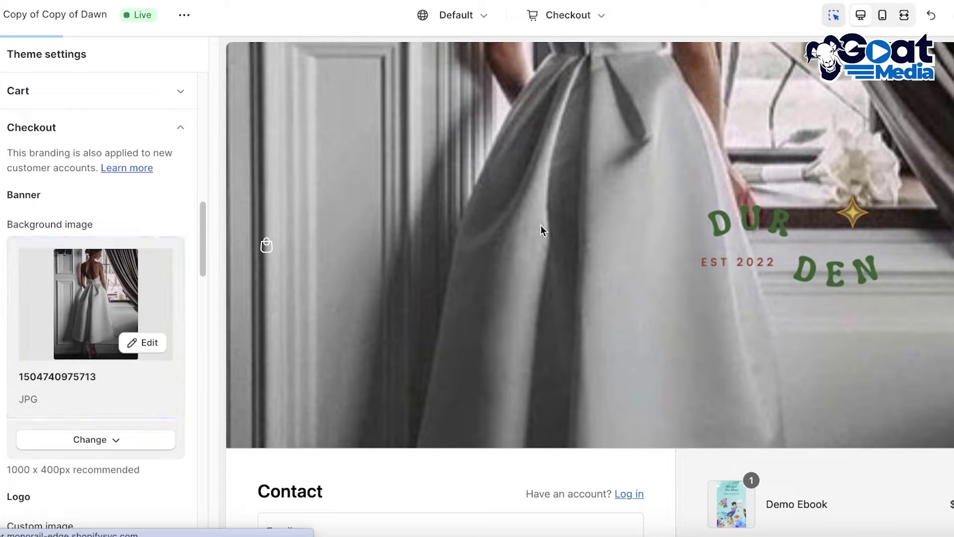
left_click(148, 343)
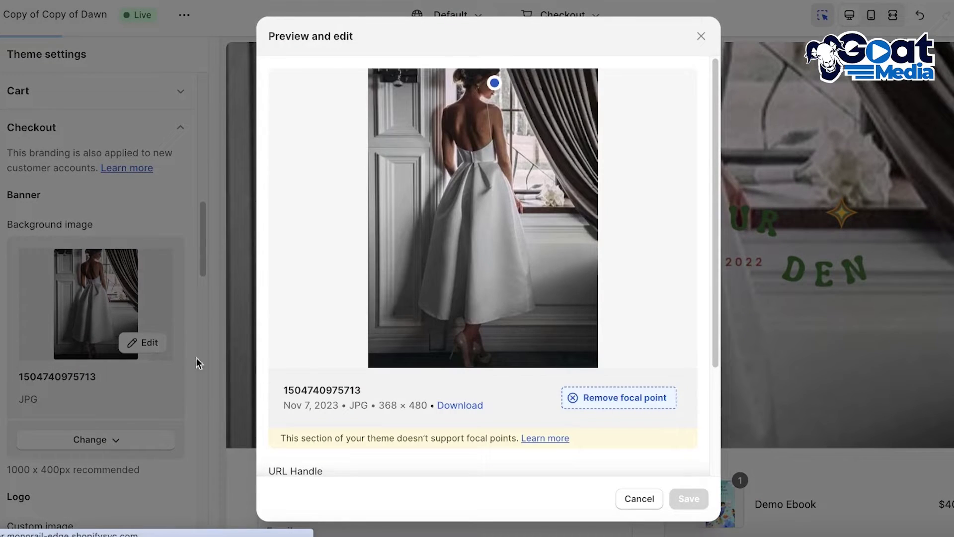
left_click(644, 498)
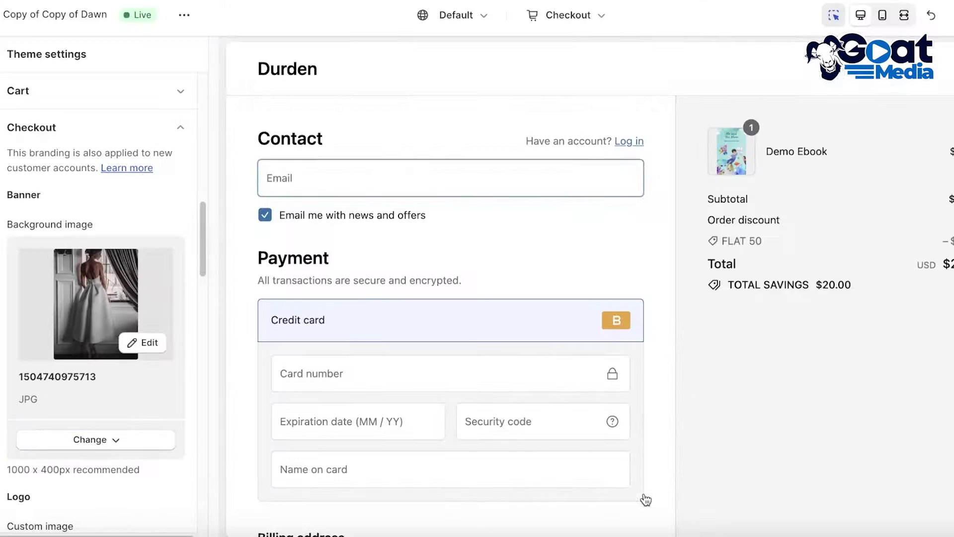
scroll(94, 323, "down", 4)
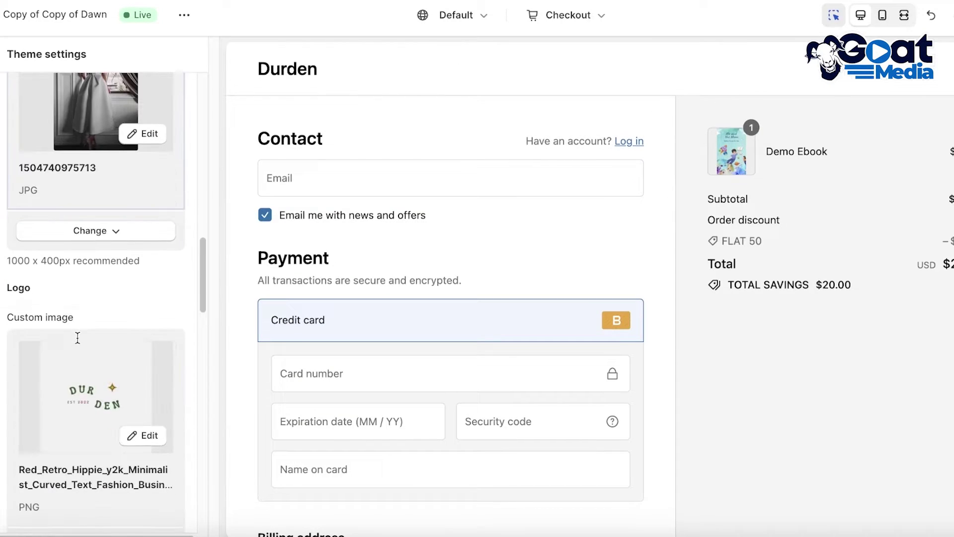
Re-select the DUR DEN image from the library as the checkout logo
left_click(85, 375)
left_click(375, 290)
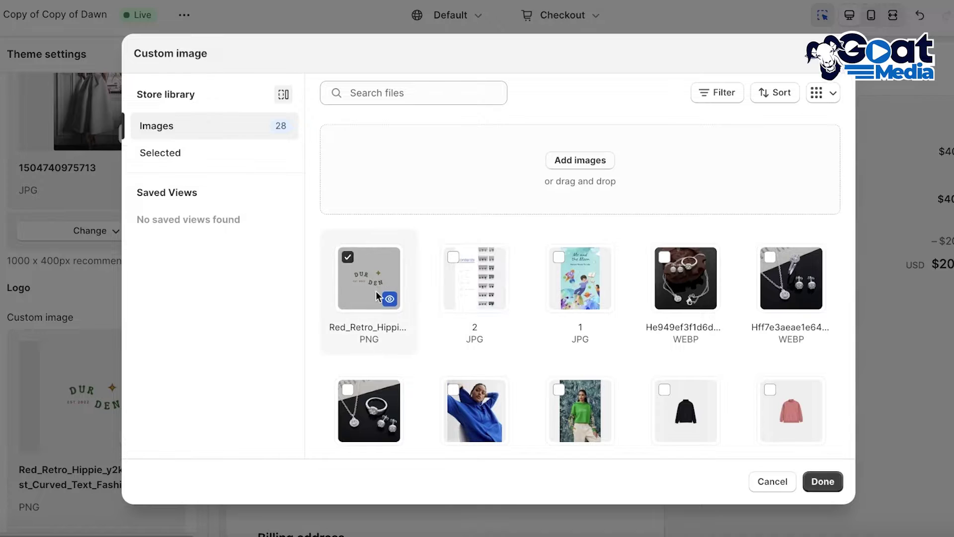
left_click(822, 482)
scroll(560, 268, "down", 6)
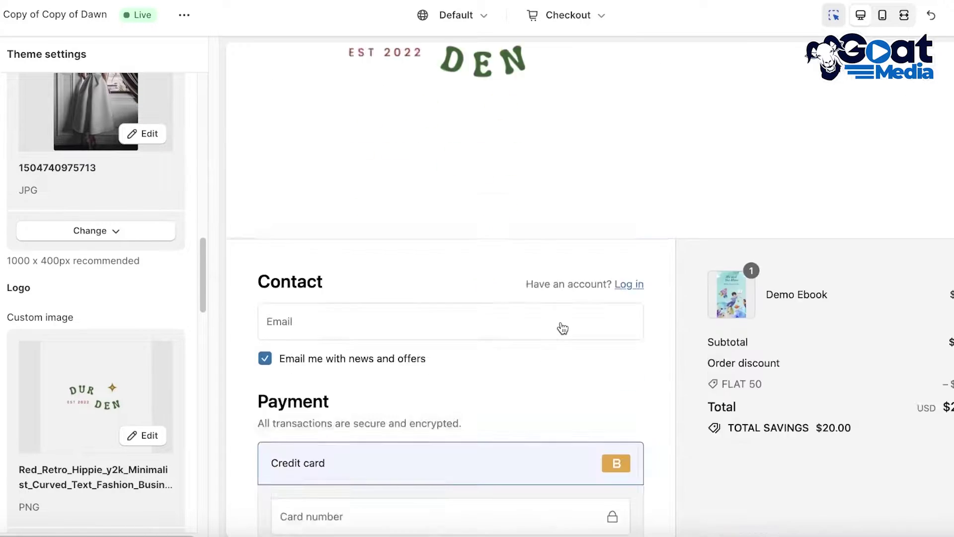
scroll(78, 297, "down", 10)
scroll(123, 342, "up", 4)
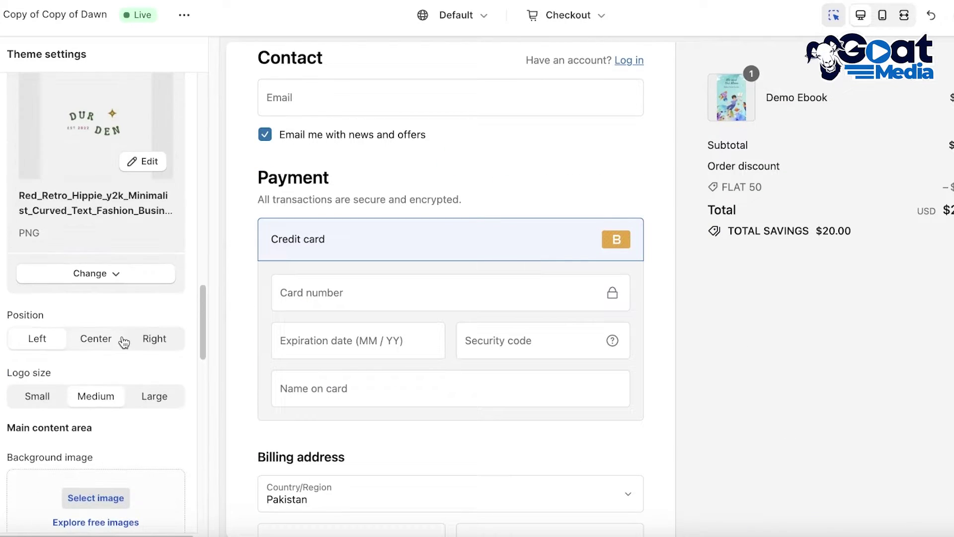
scroll(134, 350, "up", 10)
scroll(562, 169, "up", 9)
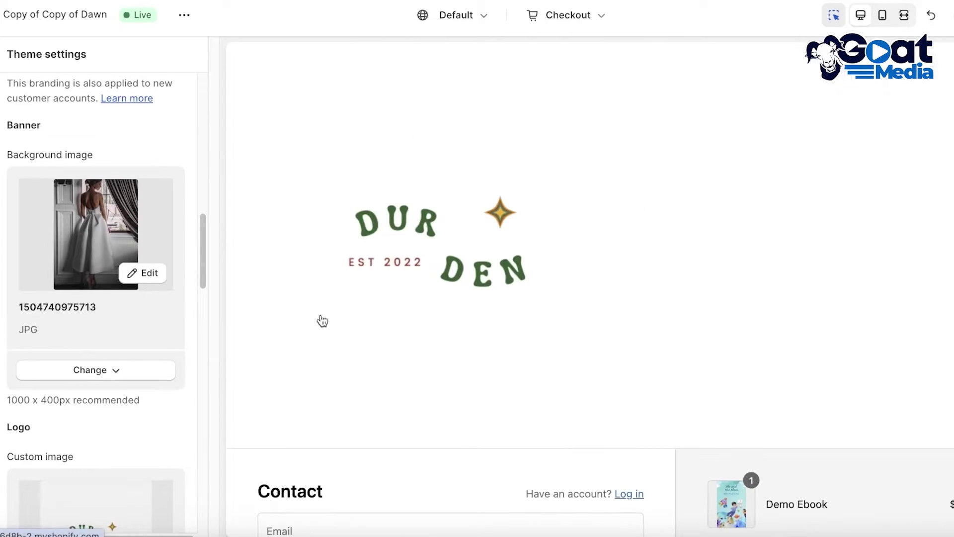
scroll(110, 500, "down", 3)
Inspect the banner image details, then remove the dress photo as banner background
left_click(143, 144)
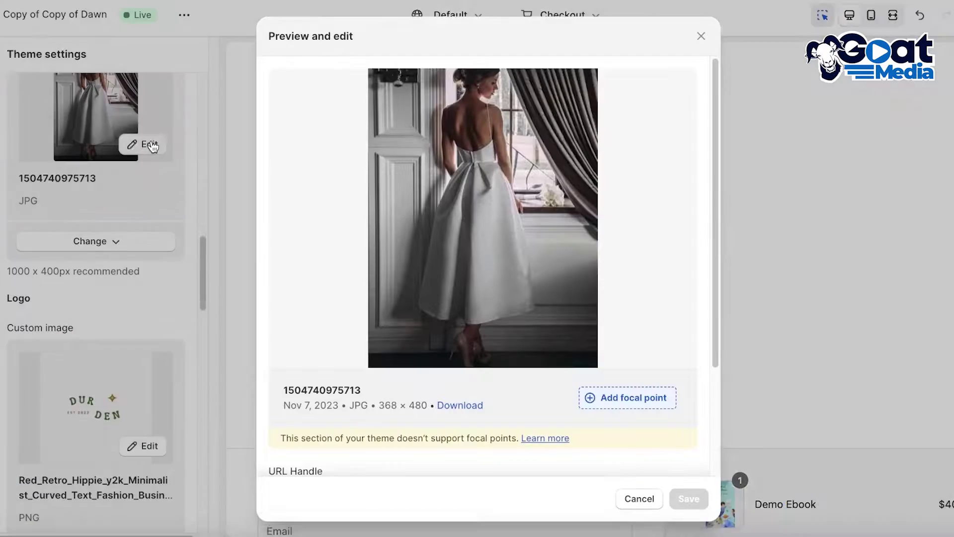
left_click(624, 396)
scroll(537, 378, "down", 3)
left_click(636, 504)
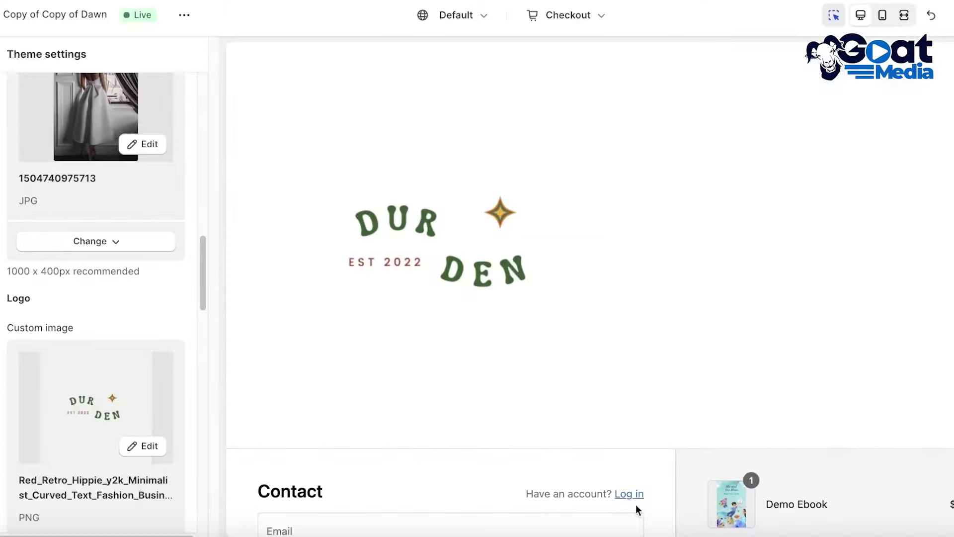
left_click(110, 249)
left_click(79, 328)
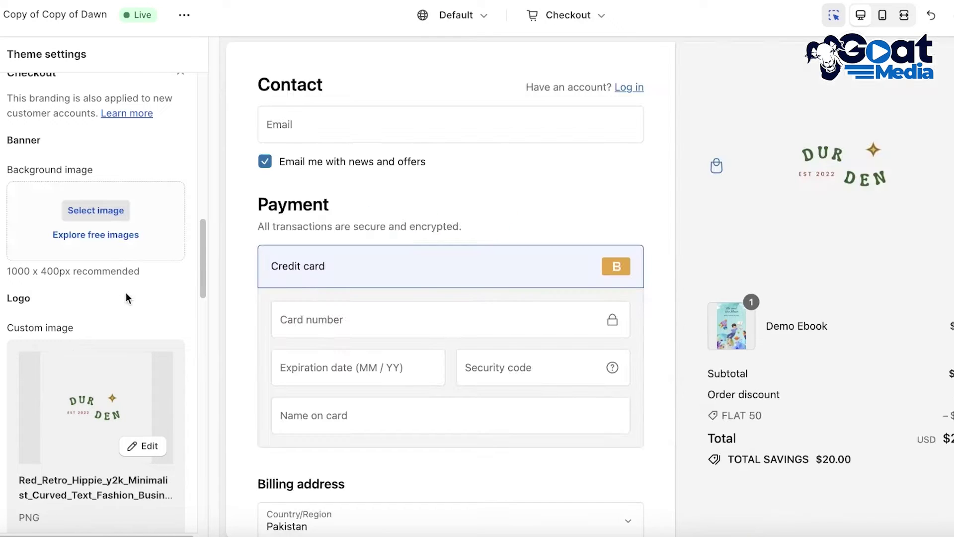
Switch the editor preview back to the Checkout page
scroll(126, 292, "up", 6)
scroll(143, 387, "down", 3)
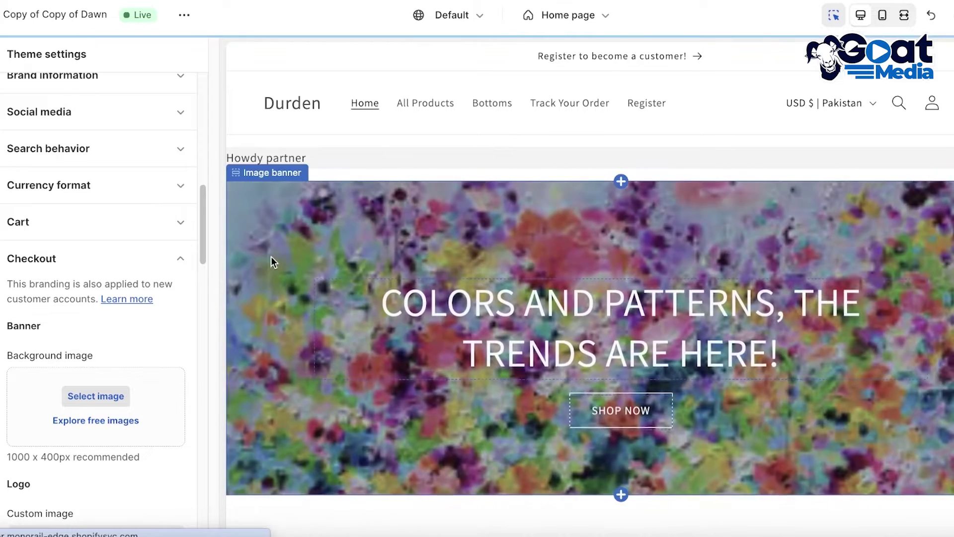
left_click(588, 15)
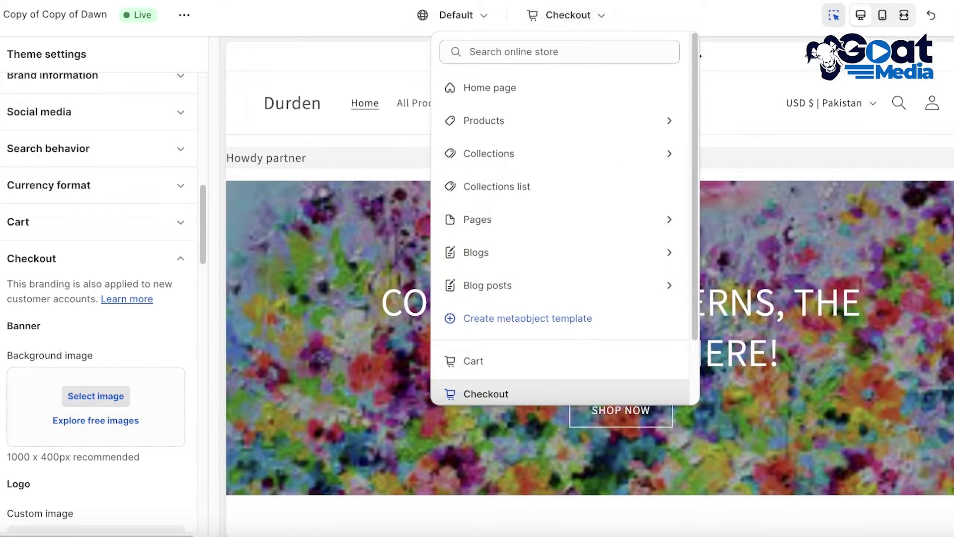
scroll(506, 381, "down", 2)
left_click(483, 320)
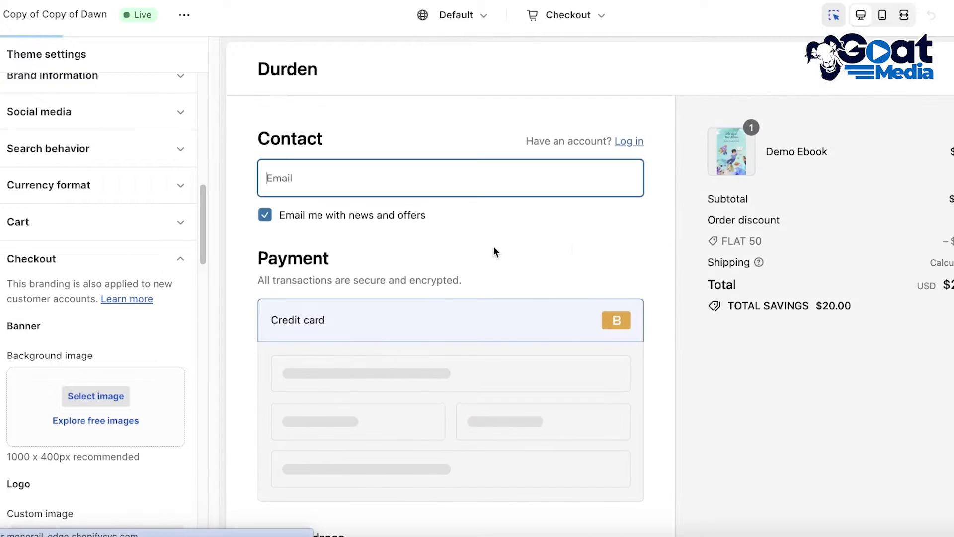
Look at the logo image's details and close them without changes
scroll(35, 373, "down", 5)
scroll(77, 358, "down", 2)
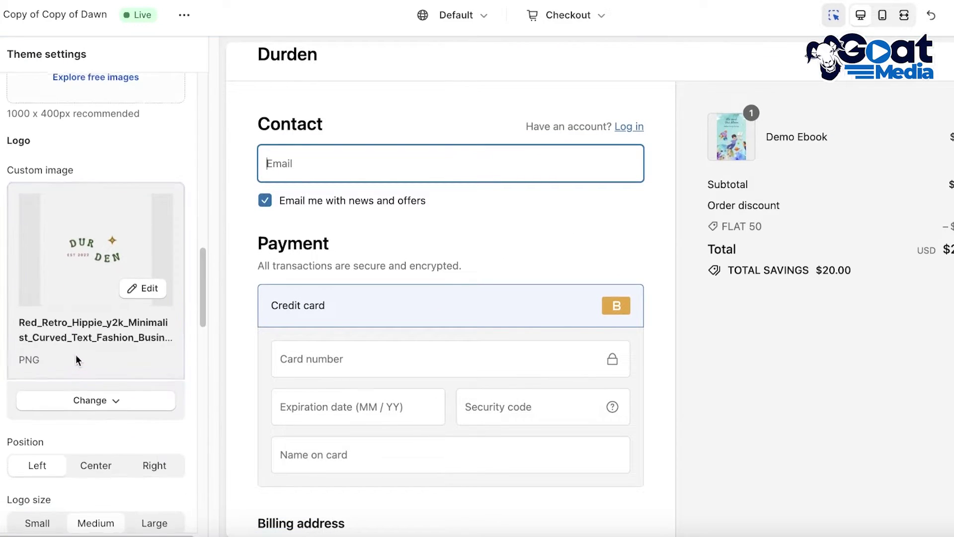
scroll(77, 358, "up", 8)
scroll(29, 343, "down", 5)
left_click(142, 475)
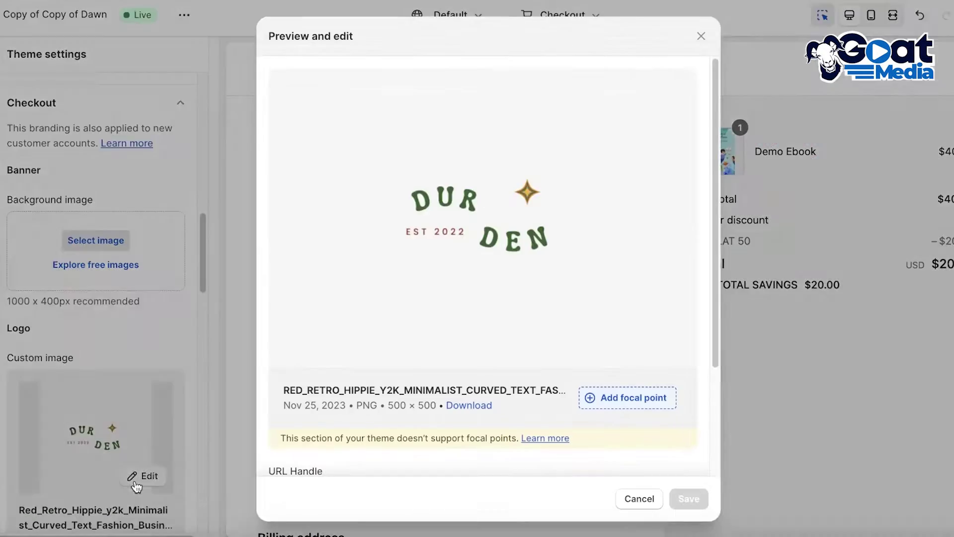
left_click(650, 500)
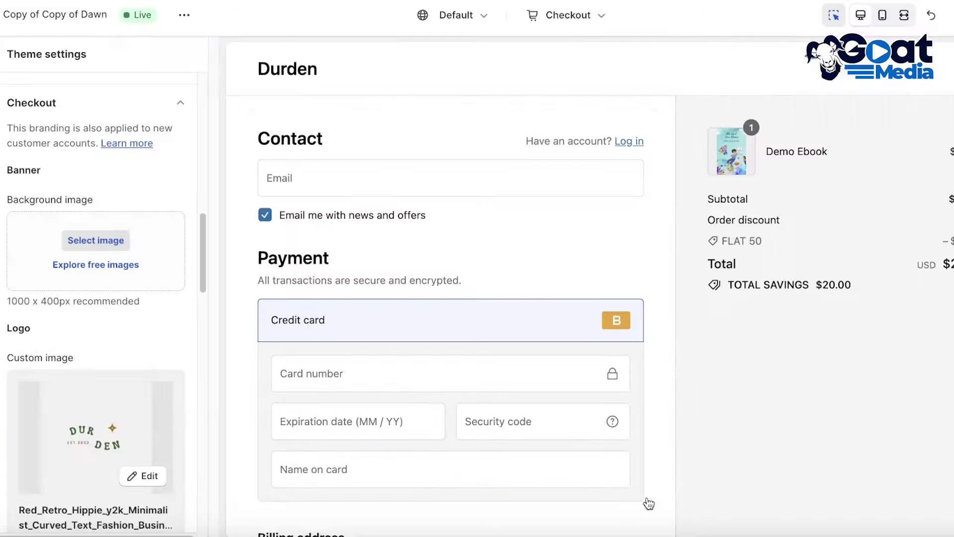
scroll(136, 355, "down", 8)
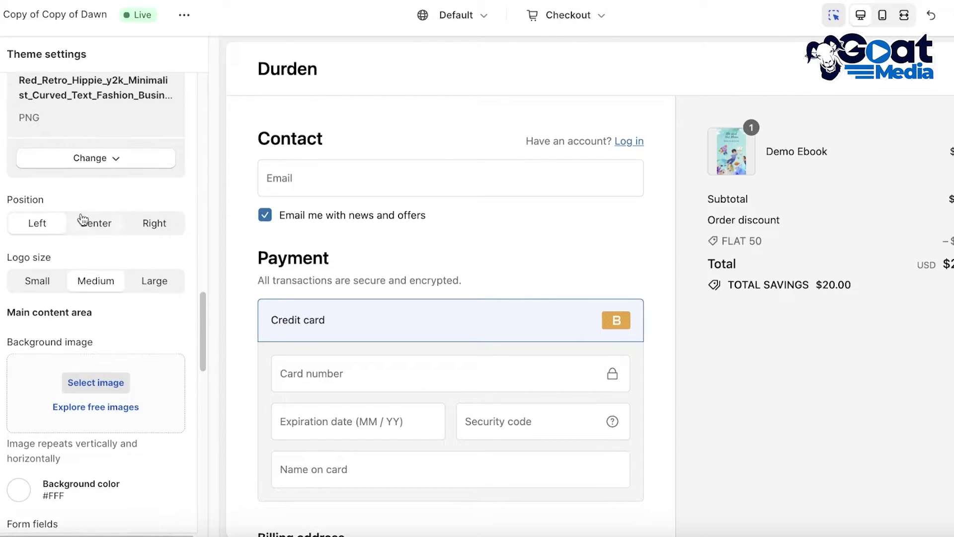
Set the checkout logo position to Center after briefly trying Right and other sizes
left_click(94, 230)
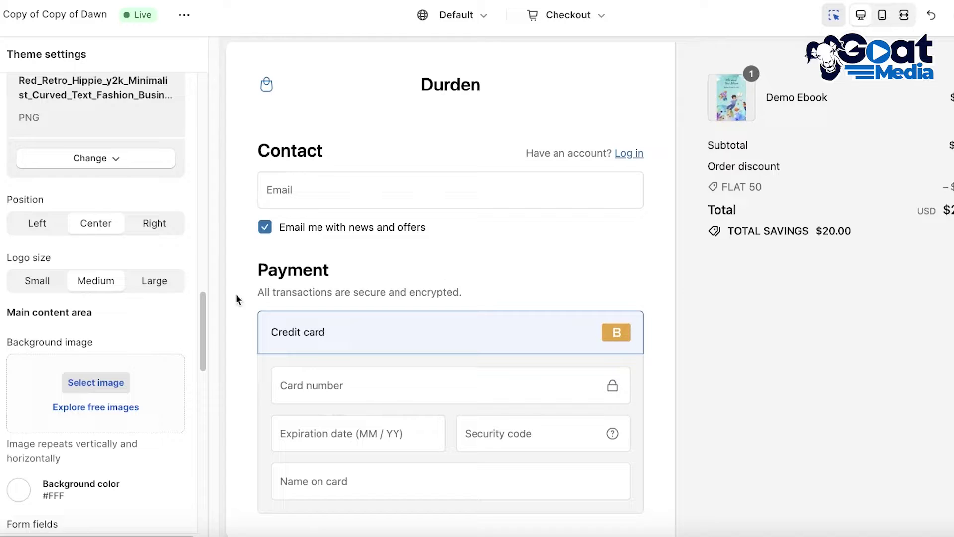
left_click(152, 228)
left_click(95, 229)
left_click(174, 287)
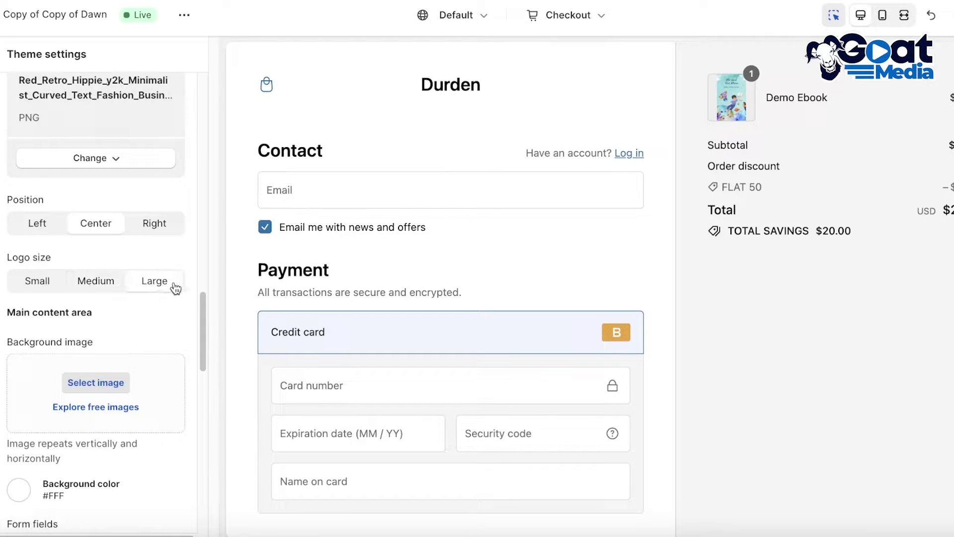
left_click(29, 292)
scroll(88, 292, "up", 4)
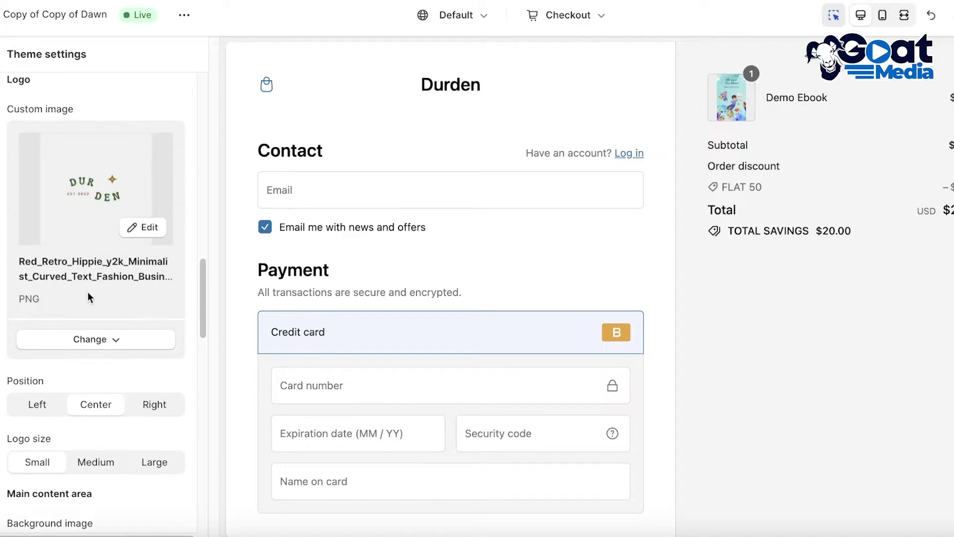
Re-pick the DUR DEN logo from the library and set the logo size to Large
left_click(86, 341)
left_click(120, 370)
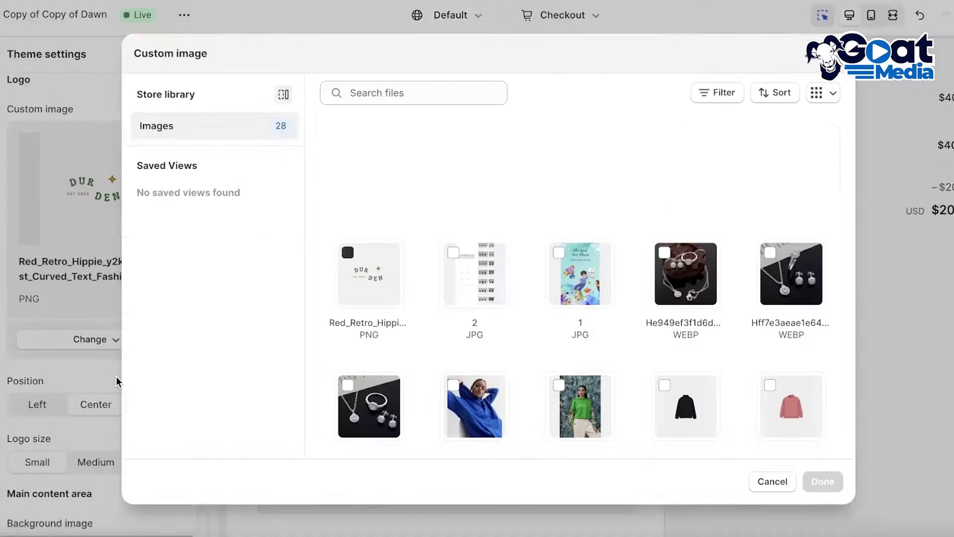
left_click(375, 291)
left_click(822, 480)
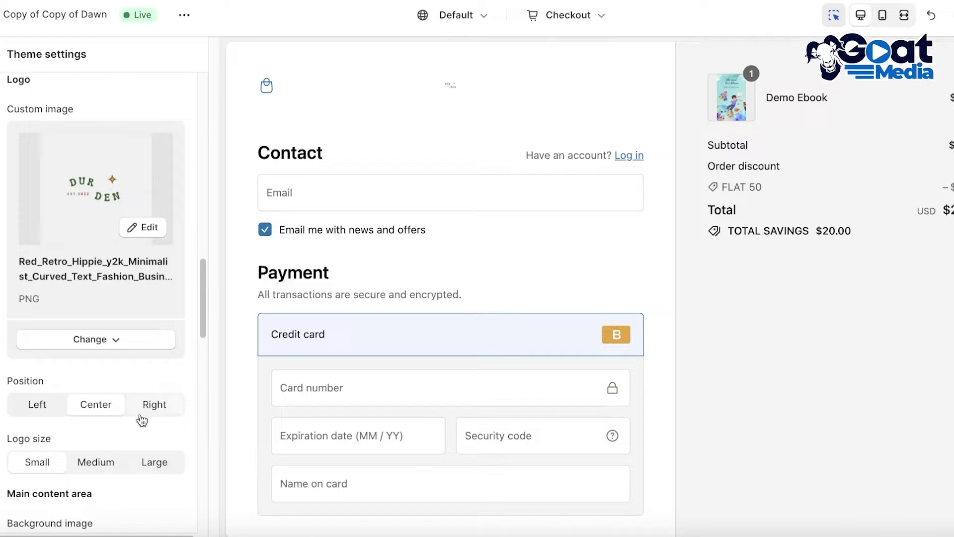
left_click(106, 463)
left_click(155, 467)
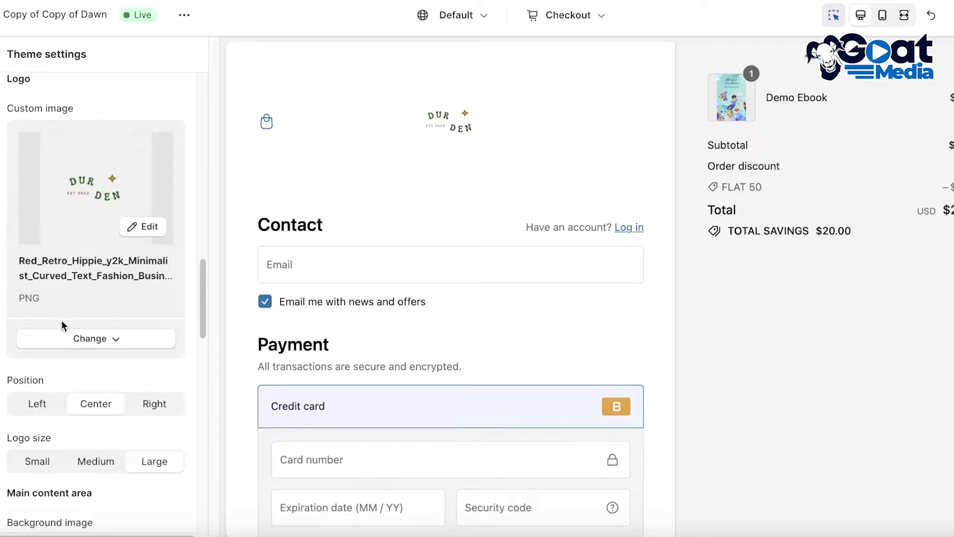
scroll(64, 317, "down", 3)
scroll(78, 312, "down", 3)
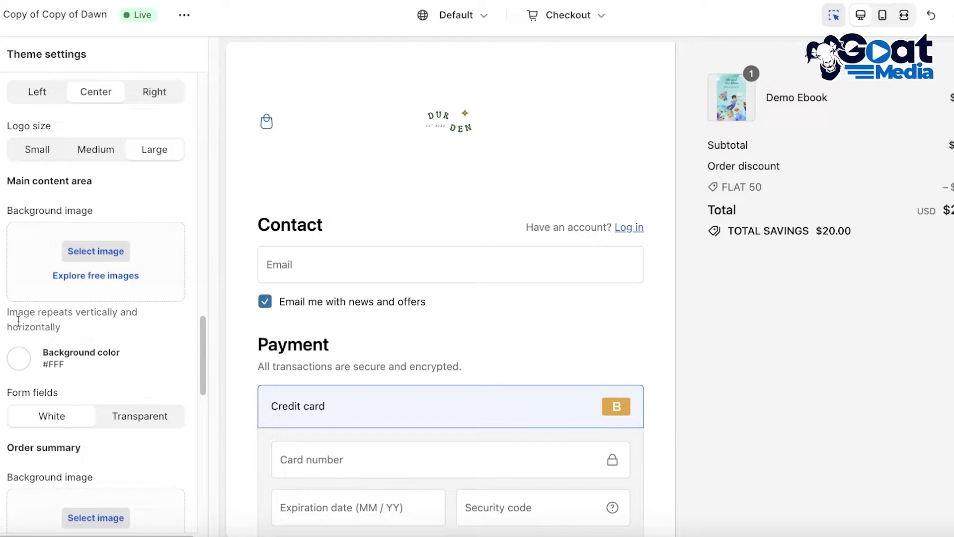
scroll(555, 263, "down", 8)
Try a light pink tint for the main content background colour
scroll(74, 326, "up", 5)
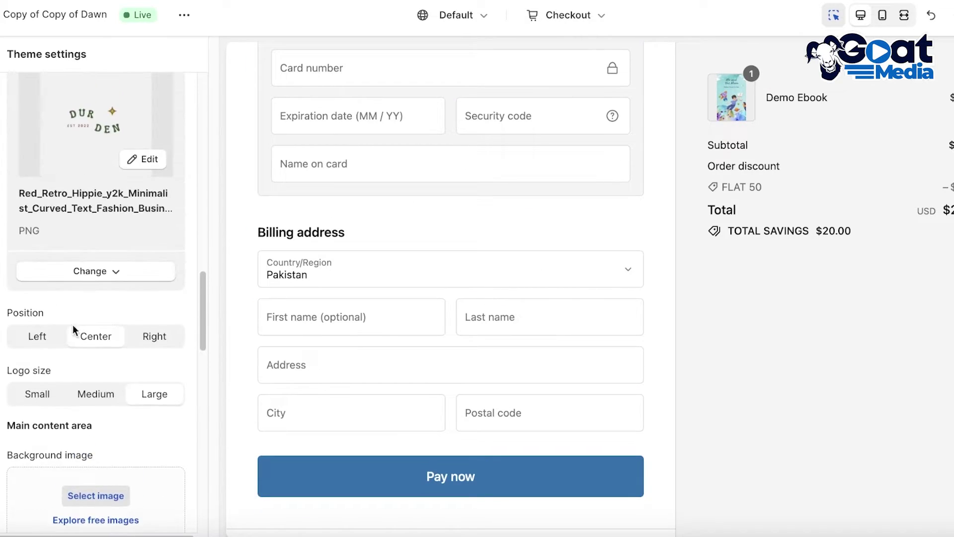
scroll(50, 308, "down", 8)
scroll(67, 320, "up", 1)
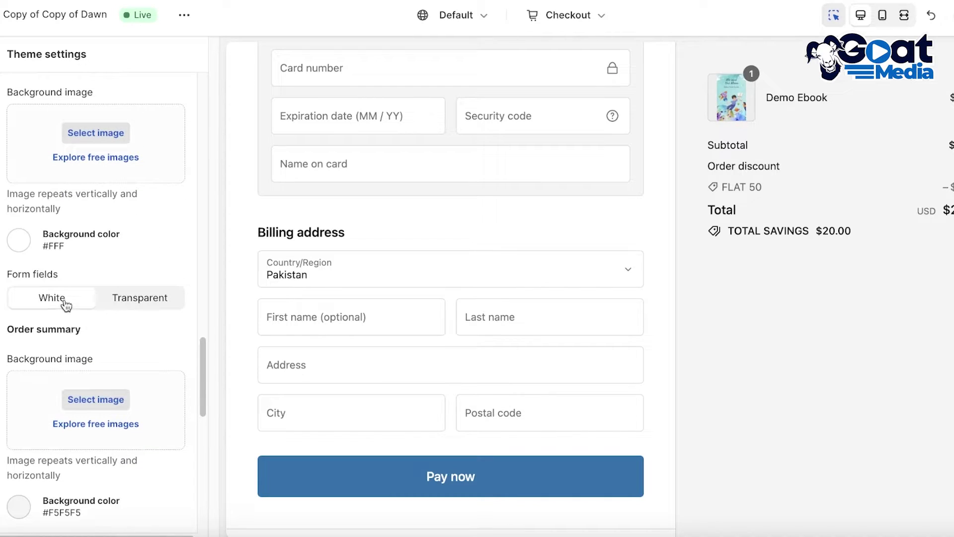
scroll(59, 264, "up", 1)
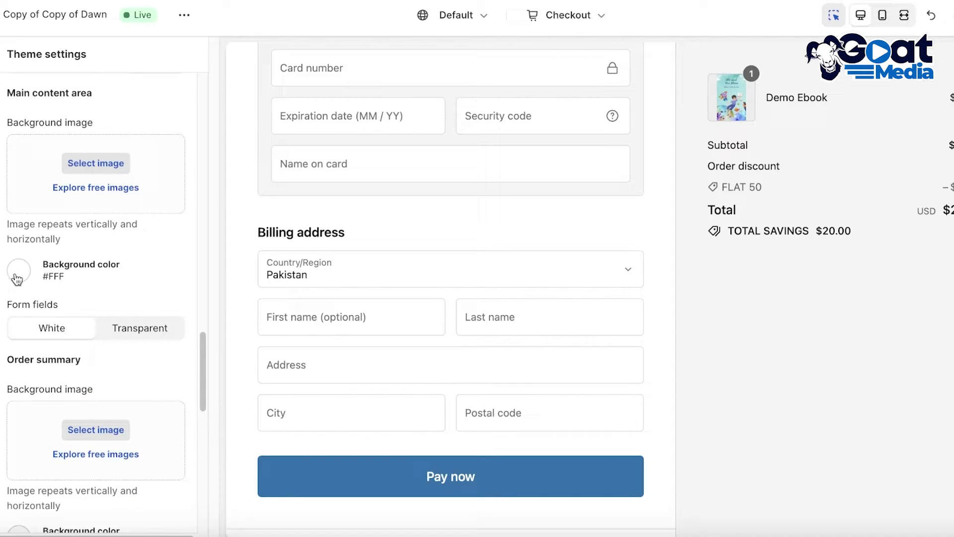
left_click(17, 277)
left_click_drag(23, 49, 79, 276)
Set the main content background colour to light grey #F5F5F5 from the used swatches
scroll(141, 289, "up", 1)
scroll(142, 289, "up", 1)
scroll(405, 313, "up", 8)
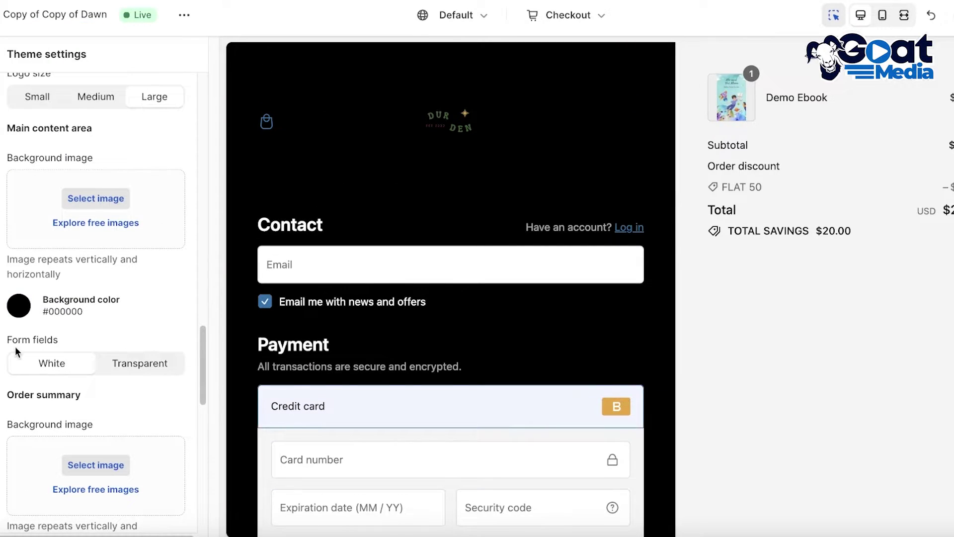
scroll(15, 349, "up", 1)
left_click(17, 333)
left_click(1, 60)
key("ctrl+a")
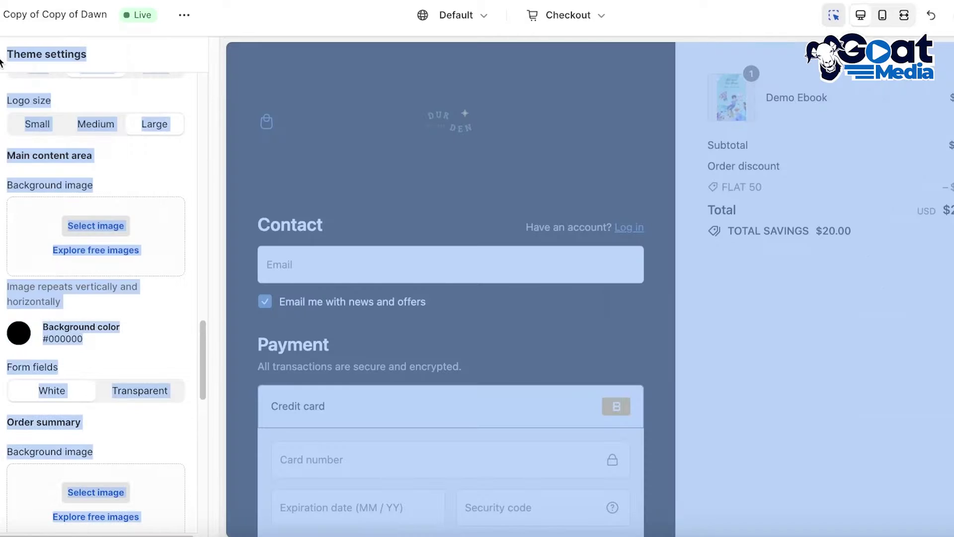
left_click(84, 340)
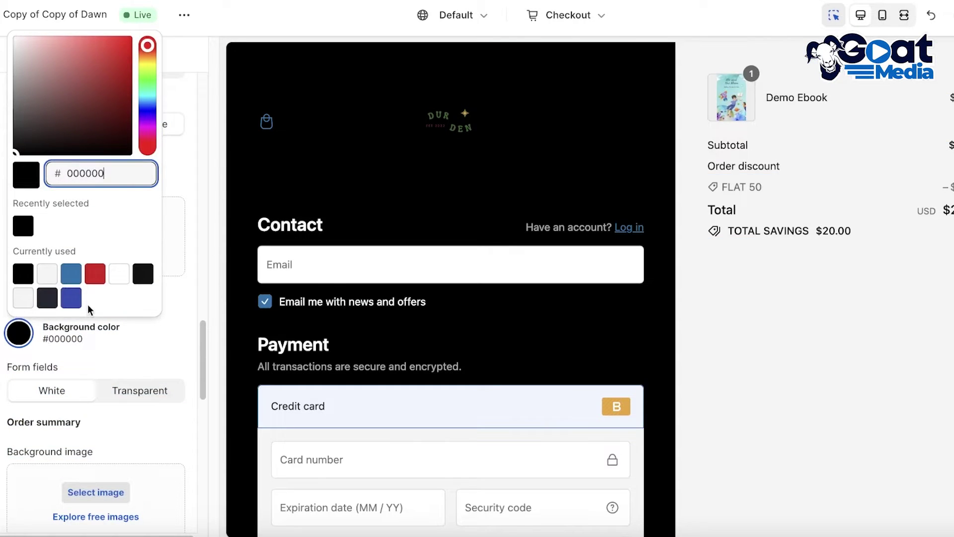
left_click(47, 274)
left_click(131, 347)
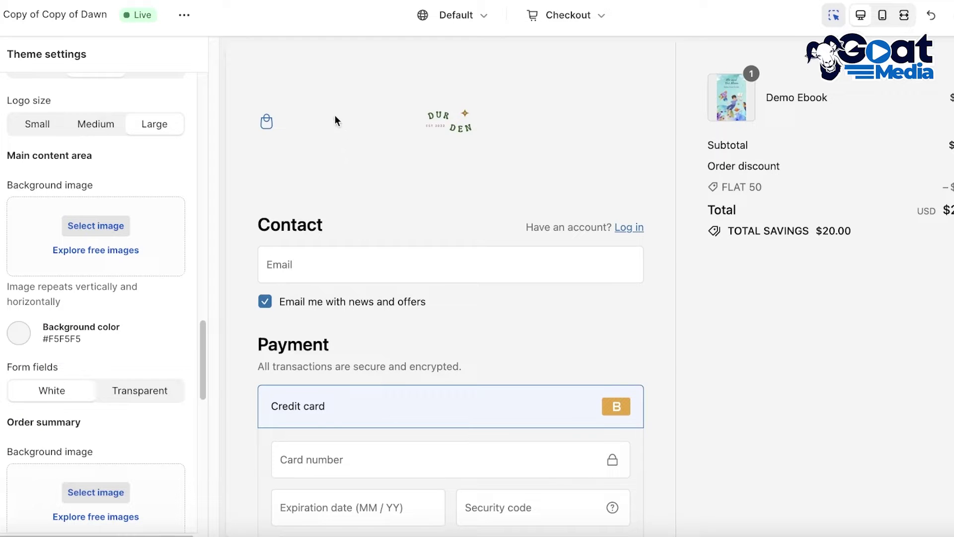
scroll(392, 328, "down", 4)
scroll(371, 310, "up", 4)
Apply the blue hoodie 'download' image as the main content background and review the preview
left_click(100, 226)
scroll(436, 405, "down", 5)
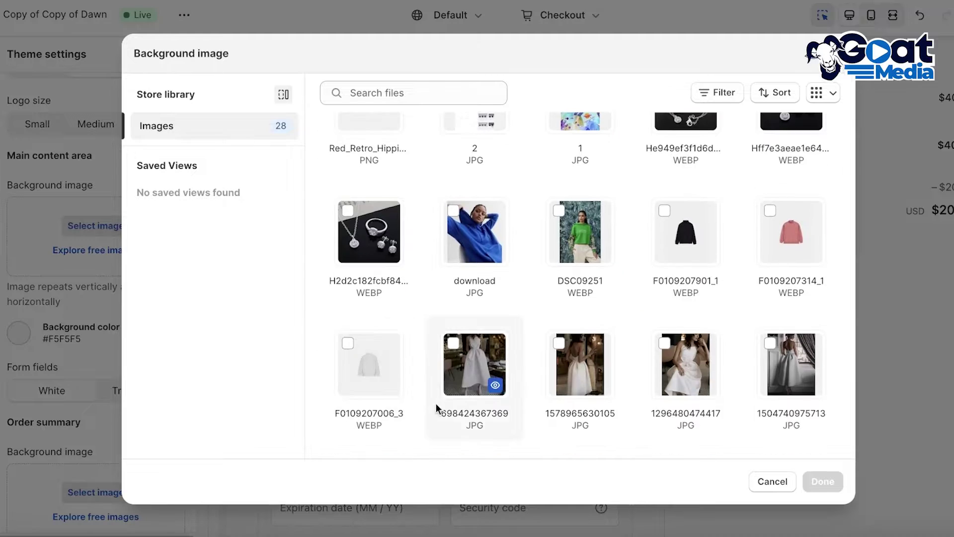
scroll(452, 365, "down", 7)
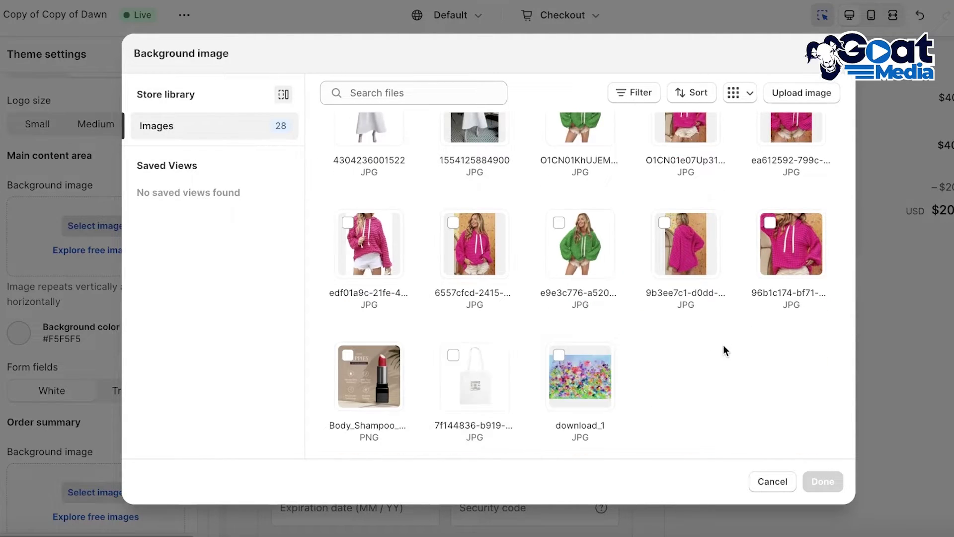
scroll(724, 347, "up", 8)
left_click(491, 278)
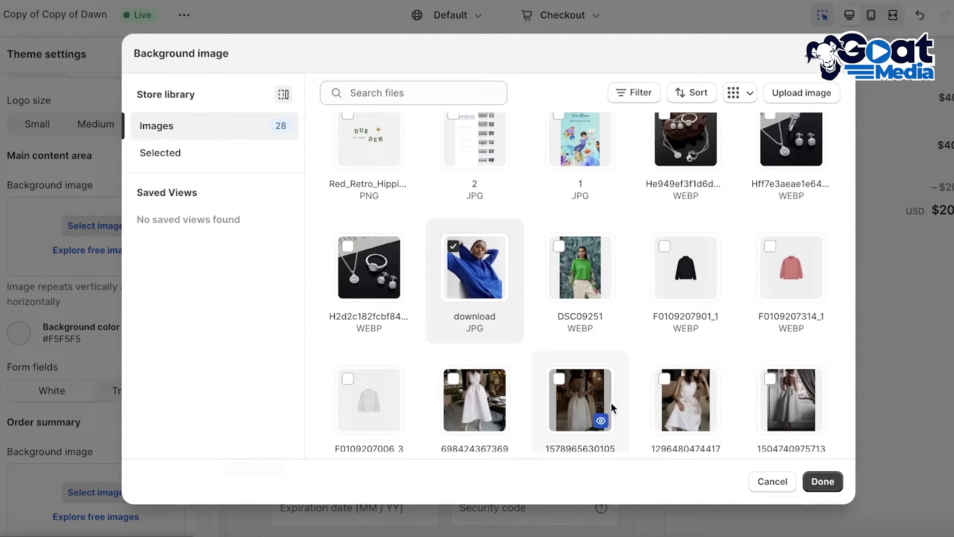
left_click(823, 481)
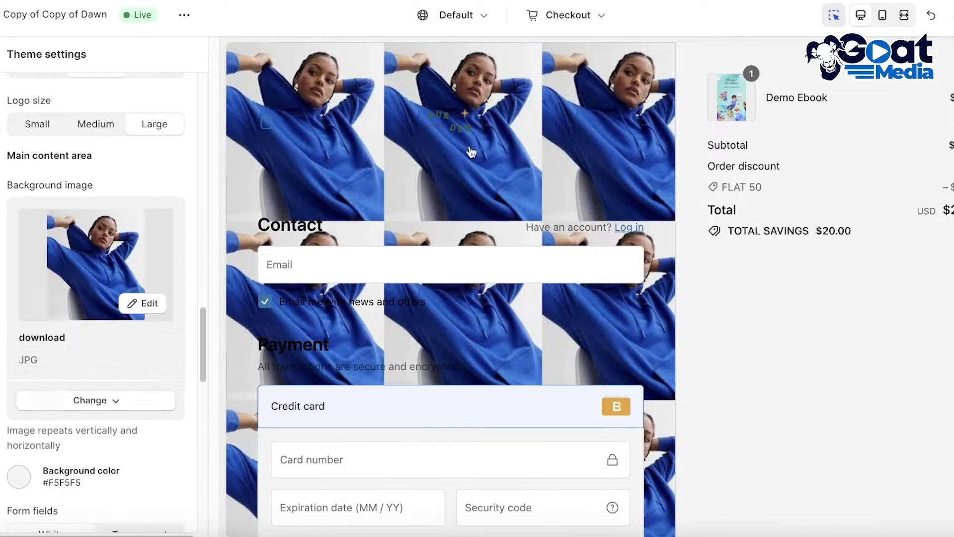
scroll(468, 149, "down", 8)
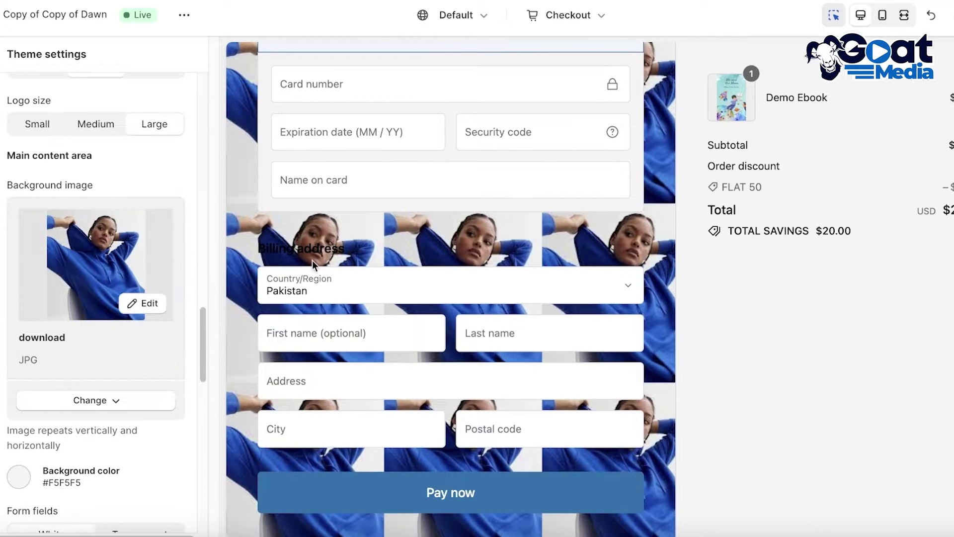
scroll(311, 263, "up", 8)
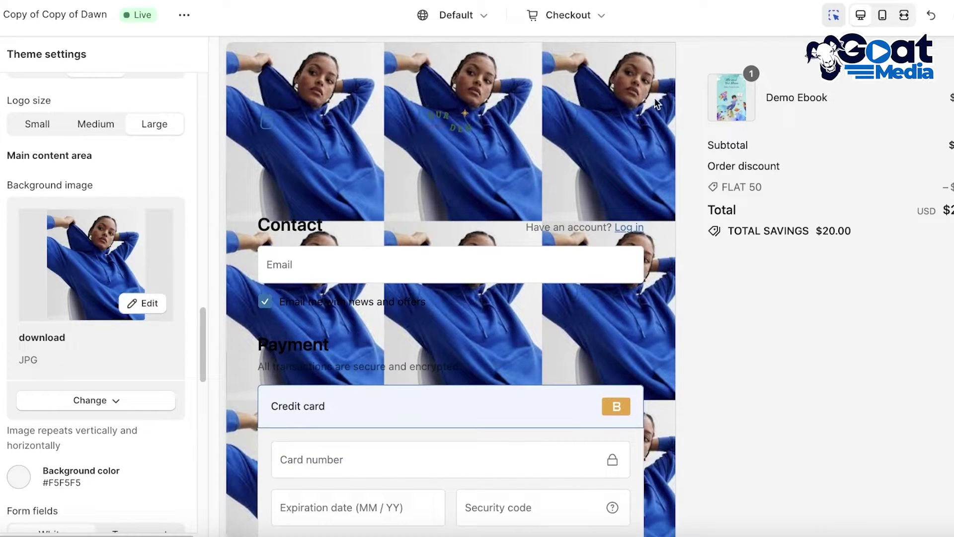
scroll(573, 230, "down", 8)
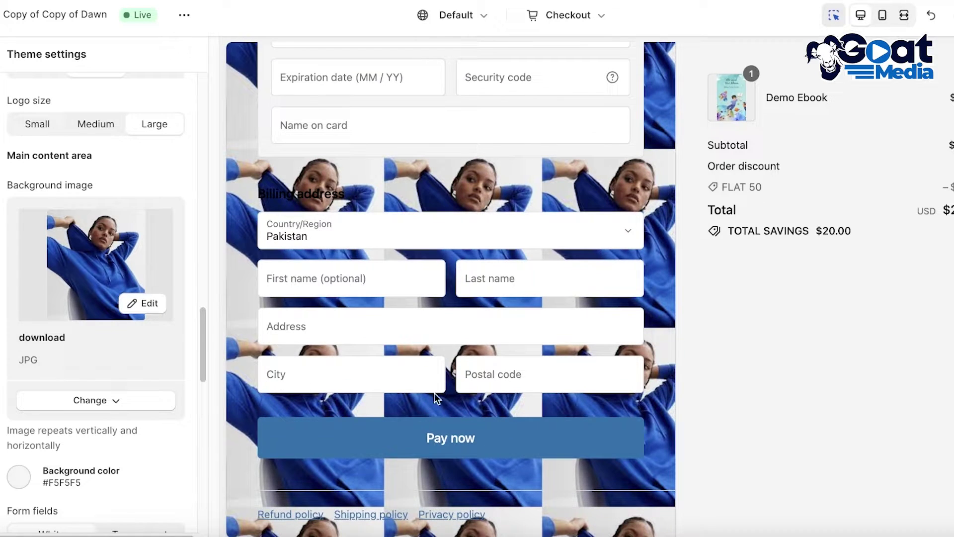
left_click(164, 401)
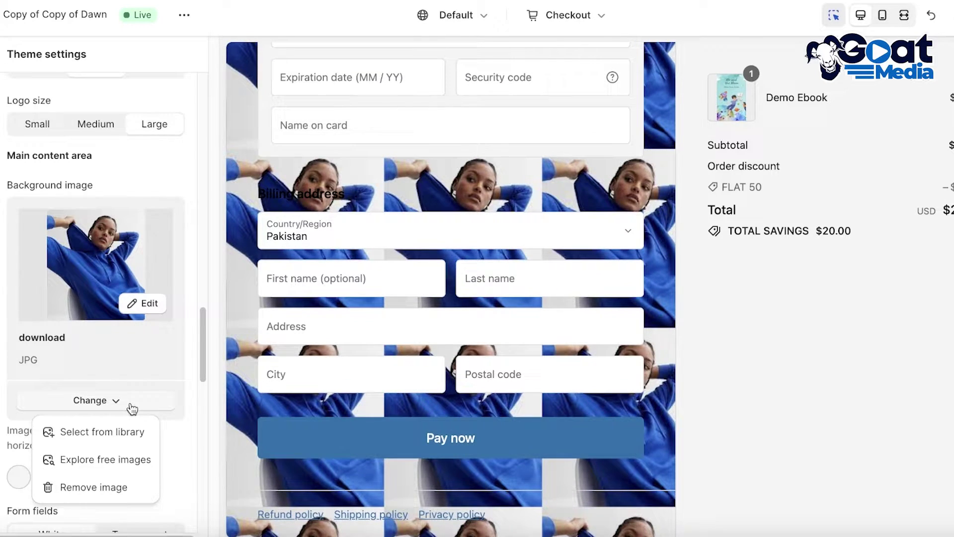
Remove the main content background image and use a pale pink #FFF4FE background colour
left_click(83, 486)
left_click(22, 336)
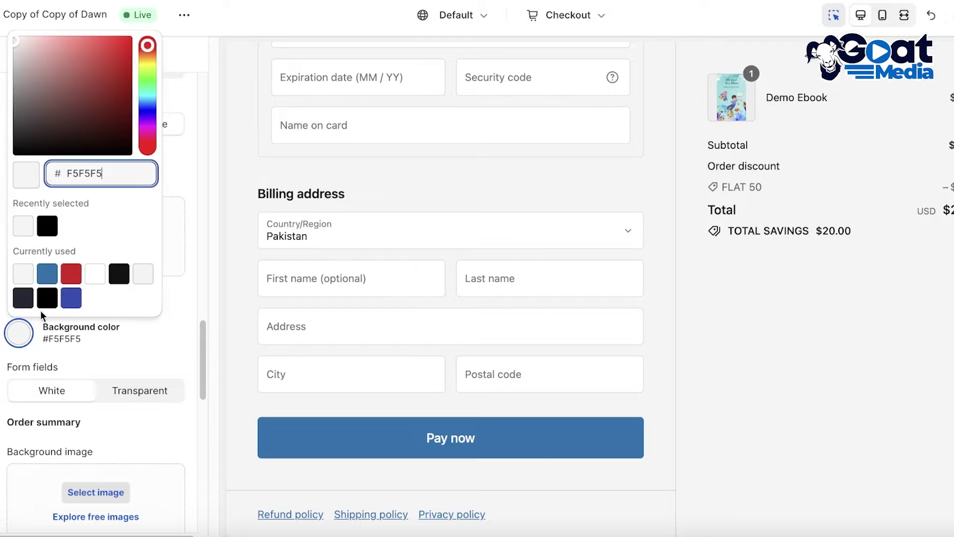
left_click(148, 132)
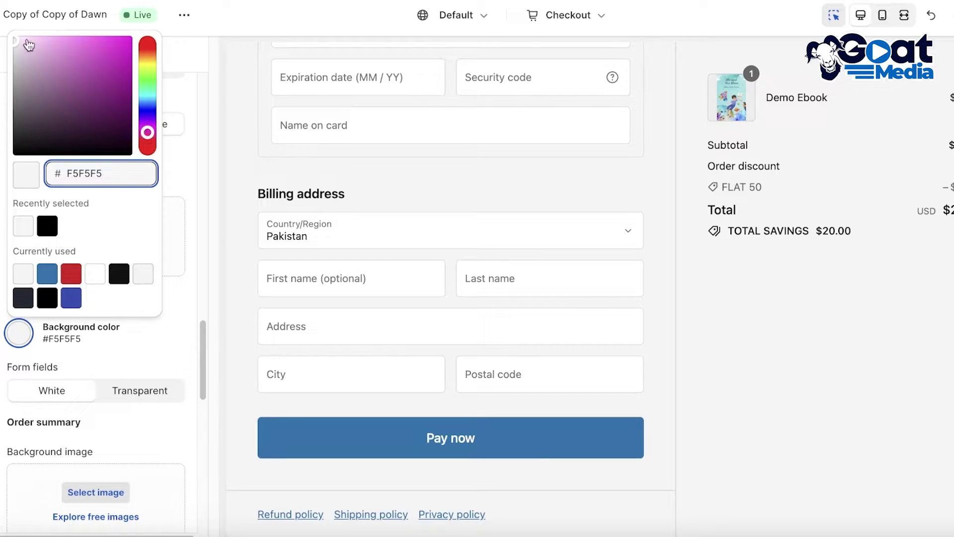
left_click_drag(29, 45, 18, 30)
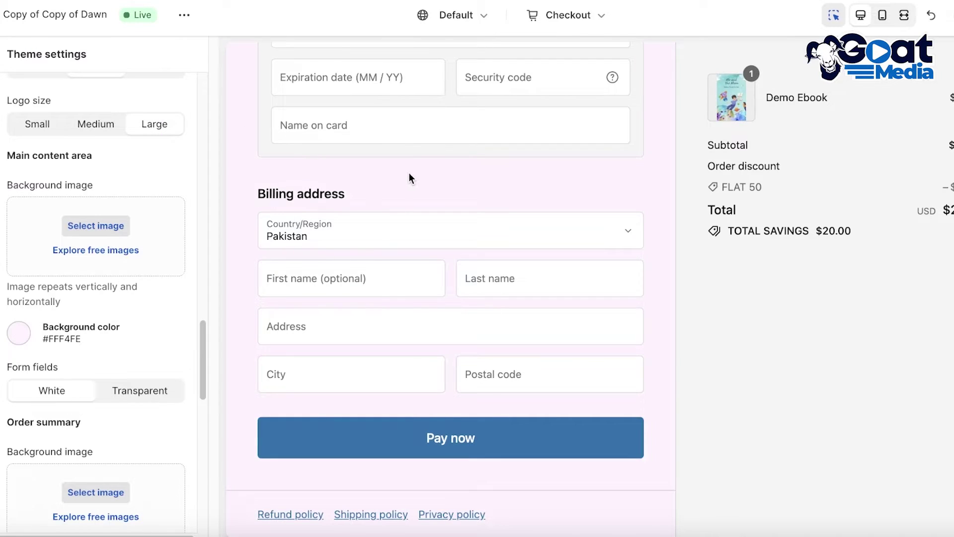
scroll(410, 172, "up", 4)
scroll(142, 390, "down", 4)
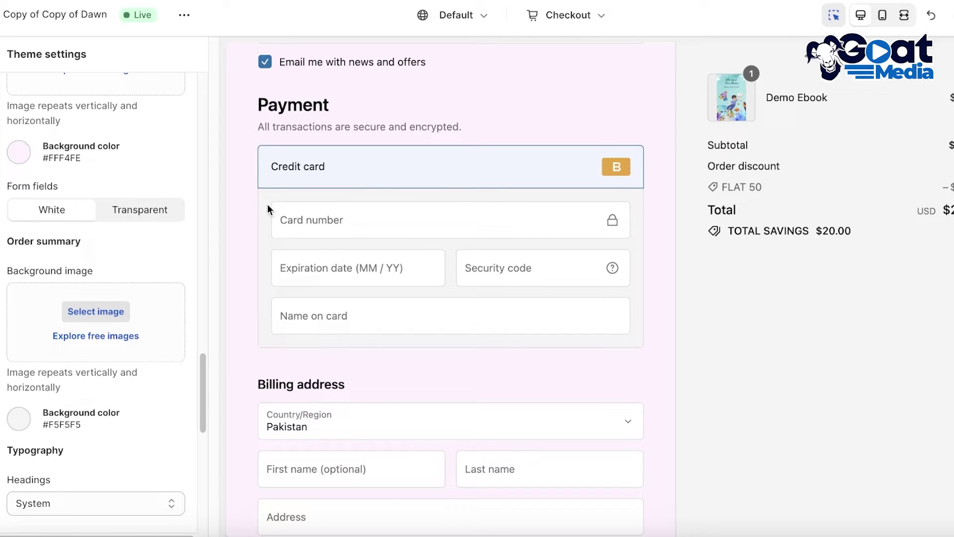
Try transparent form fields, then set them back to White
left_click(151, 218)
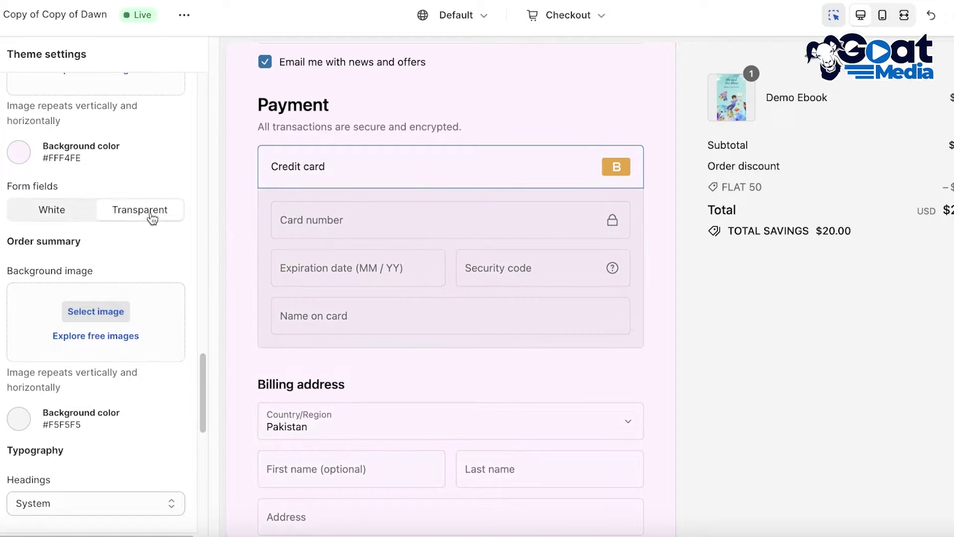
left_click(86, 220)
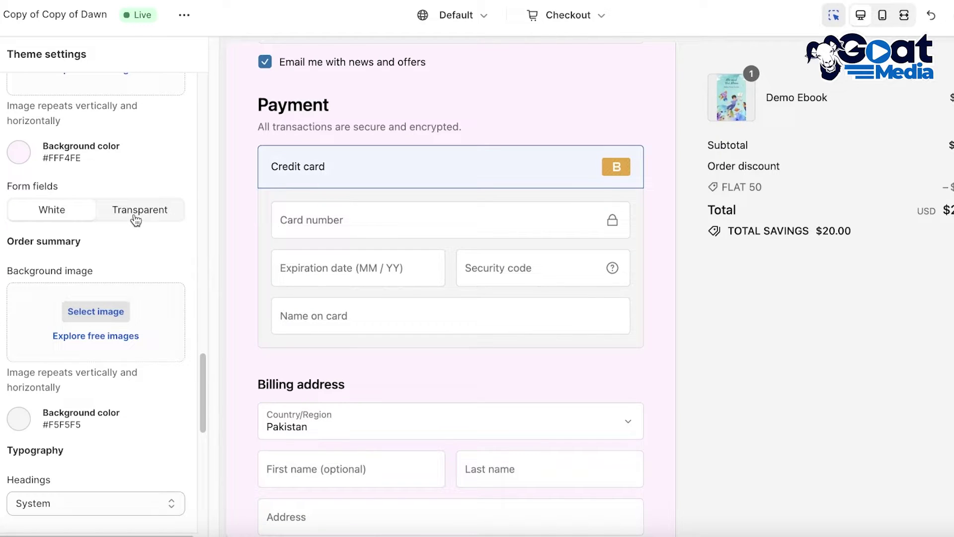
scroll(84, 242, "down", 1)
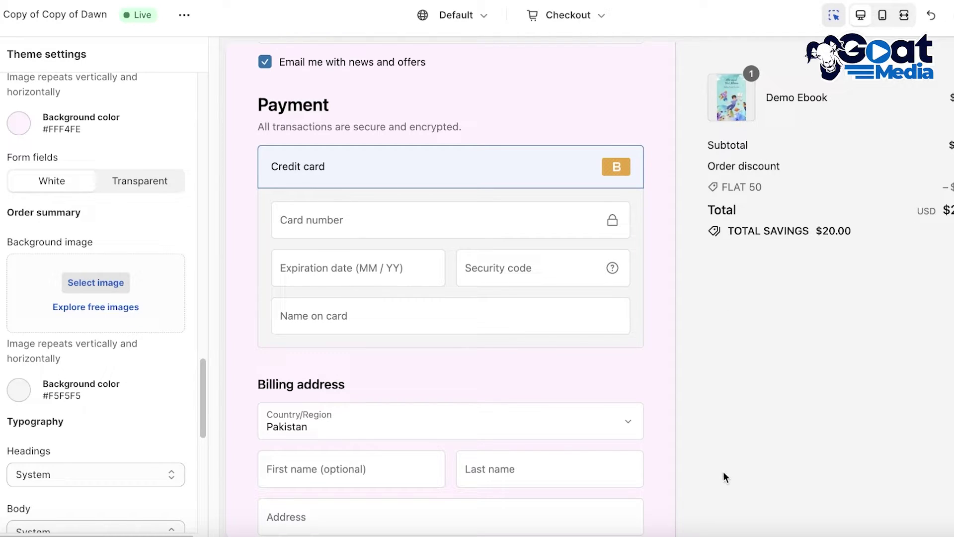
Try the colourful flower image download_1 as the order summary background
left_click(107, 284)
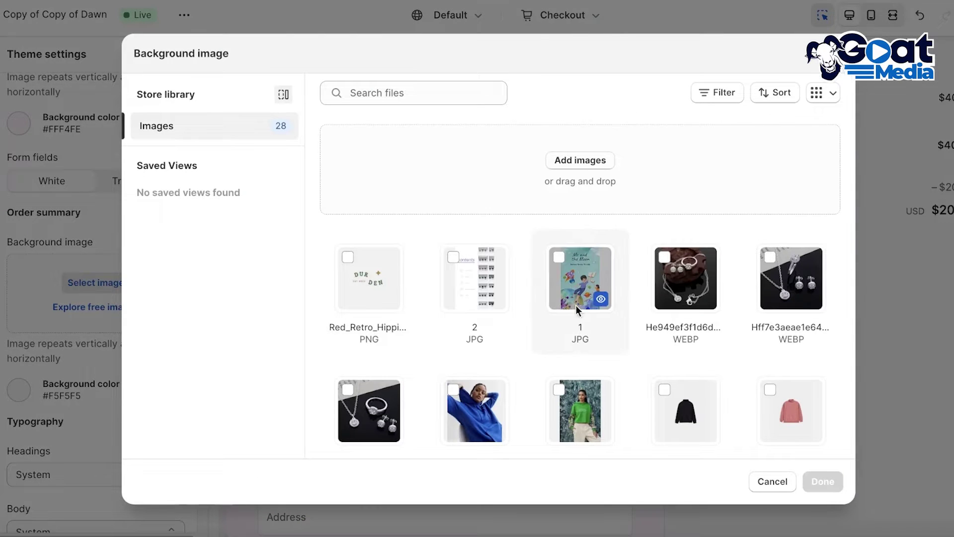
scroll(596, 293, "down", 3)
scroll(580, 319, "down", 5)
left_click(580, 397)
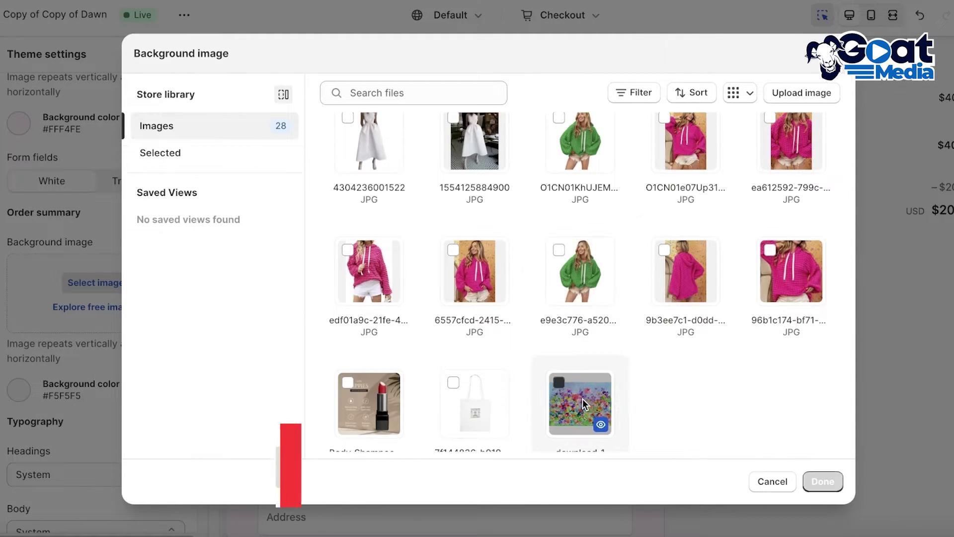
left_click(822, 487)
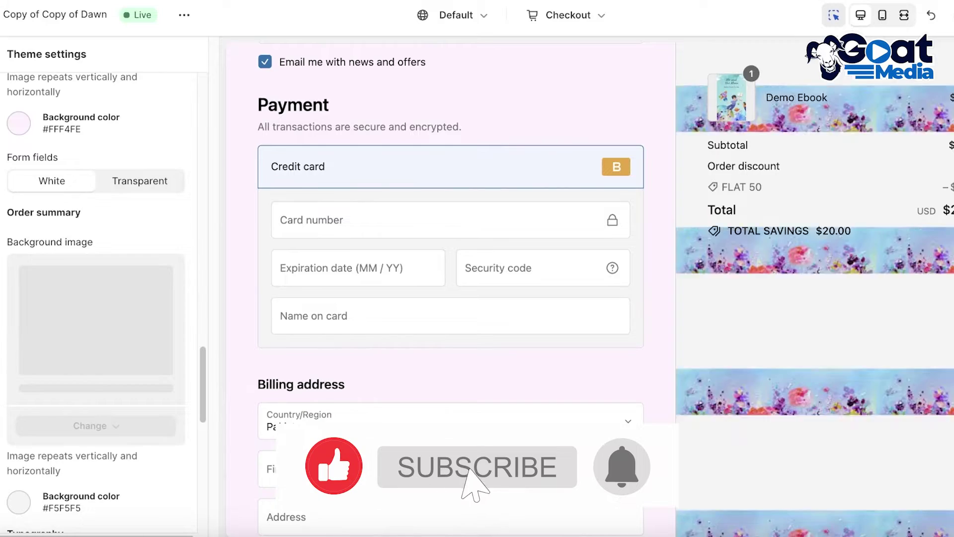
left_click(144, 358)
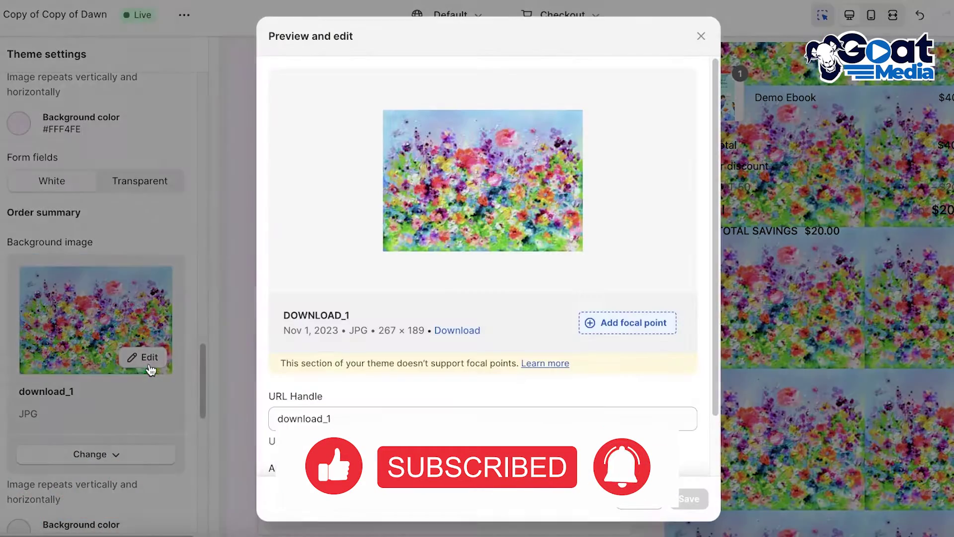
scroll(483, 268, "down", 3)
left_click(640, 499)
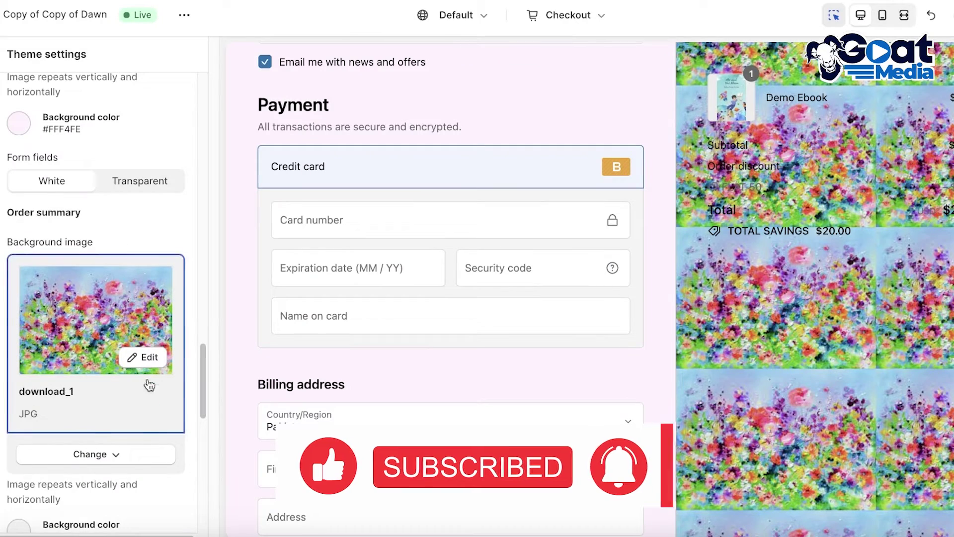
Remove the flower image and give the order summary a pale lavender #F2F3FF background
left_click(108, 456)
left_click(107, 424)
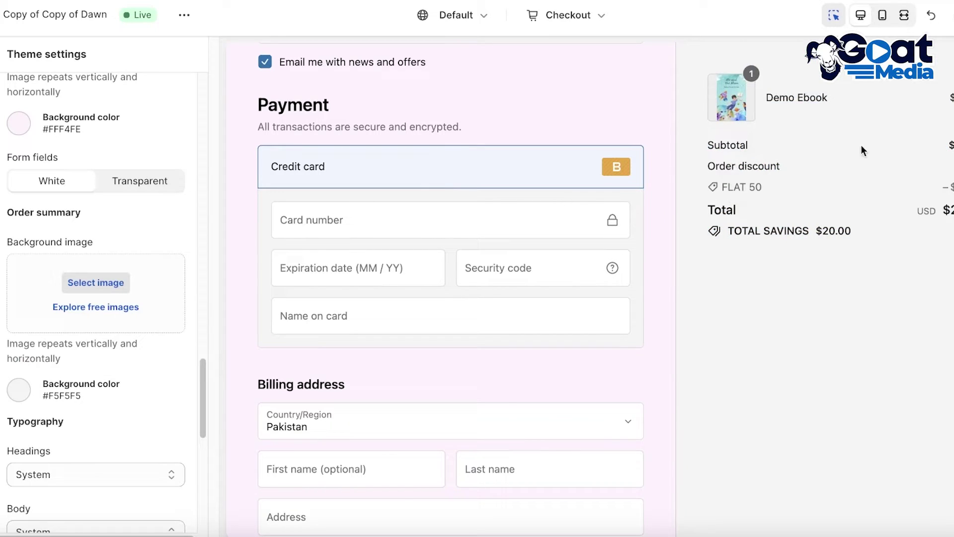
left_click(18, 389)
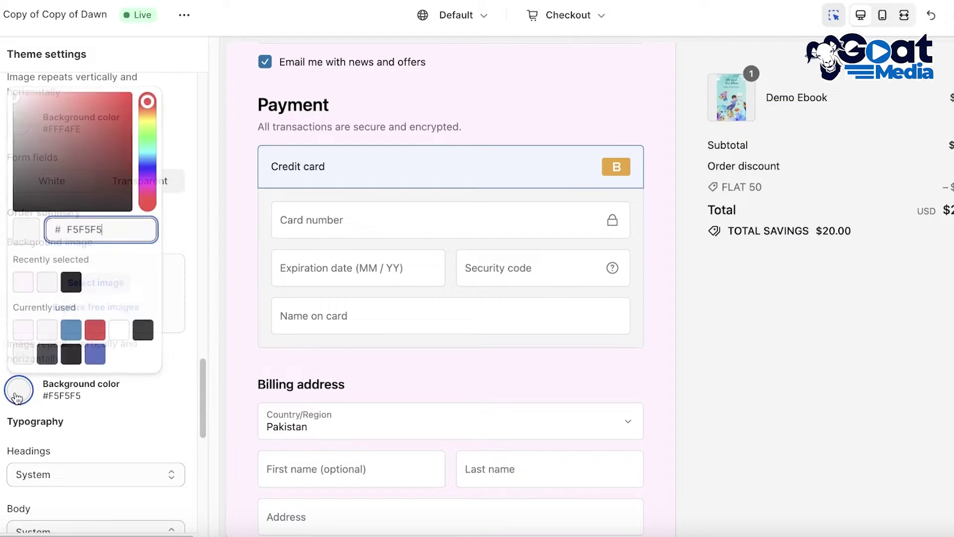
left_click_drag(148, 175, 151, 172)
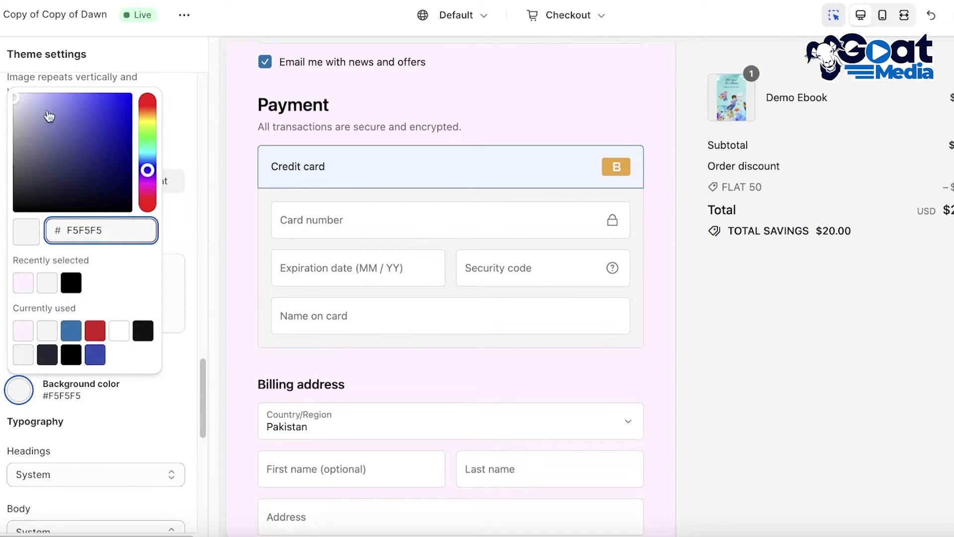
left_click_drag(24, 105, 19, 94)
left_click(147, 438)
scroll(89, 402, "down", 4)
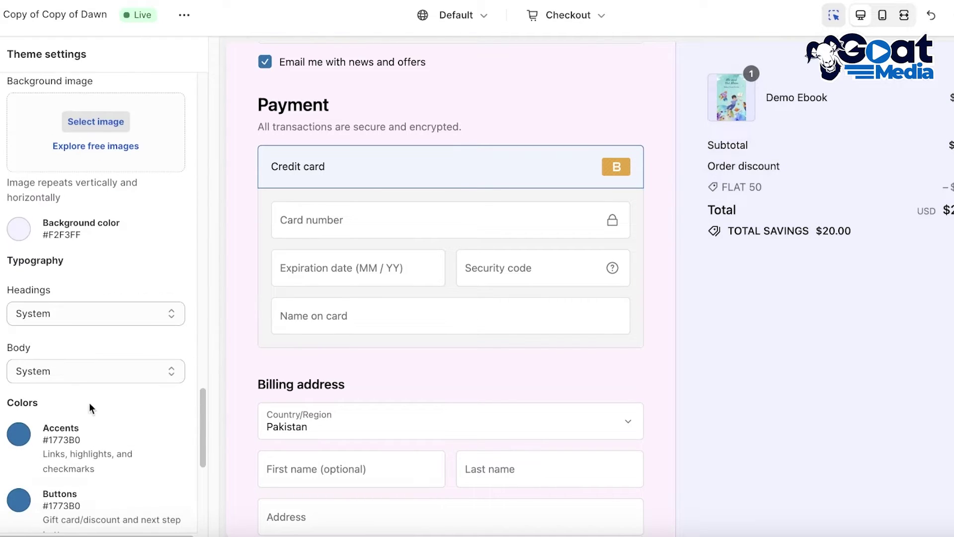
left_click(85, 282)
left_click(89, 282)
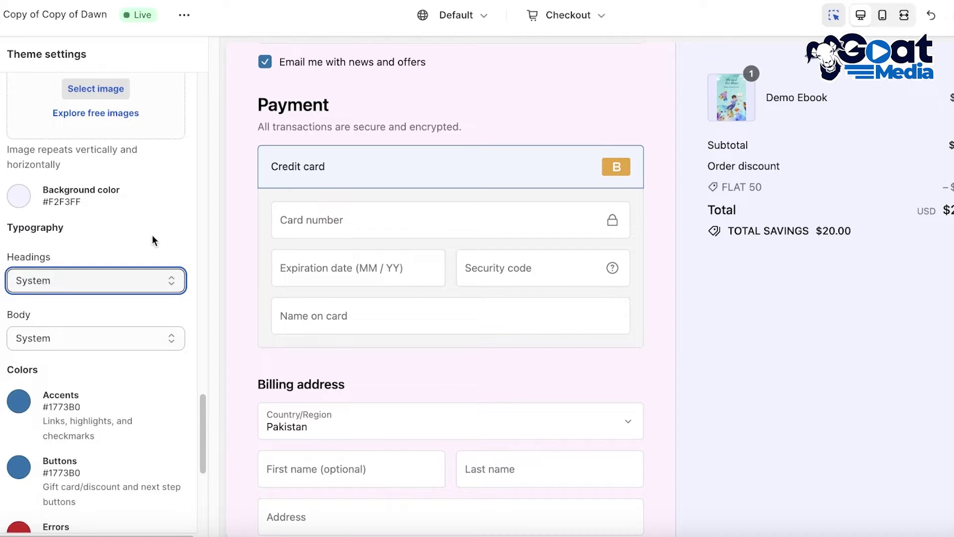
Set the headings font to PT Serif
left_click(136, 279)
scroll(87, 368, "down", 3)
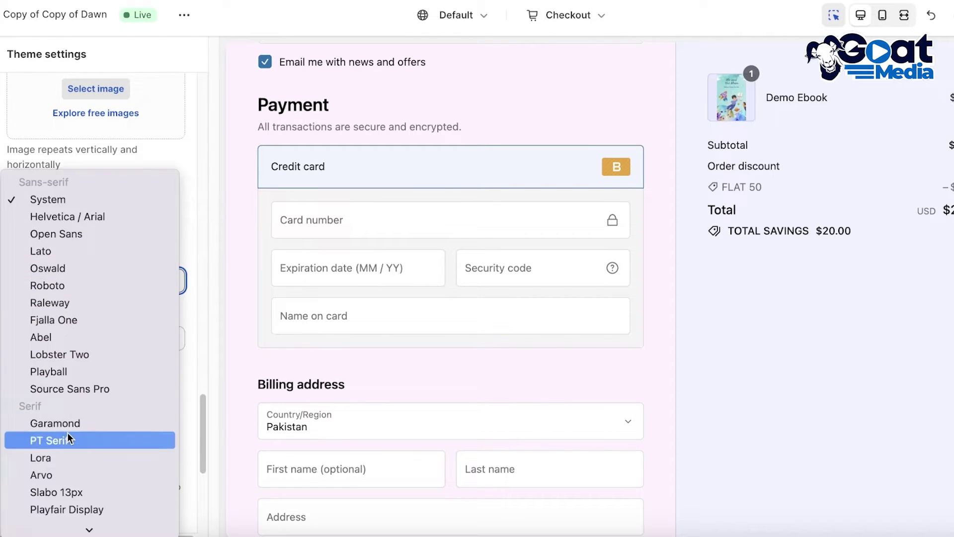
left_click(67, 432)
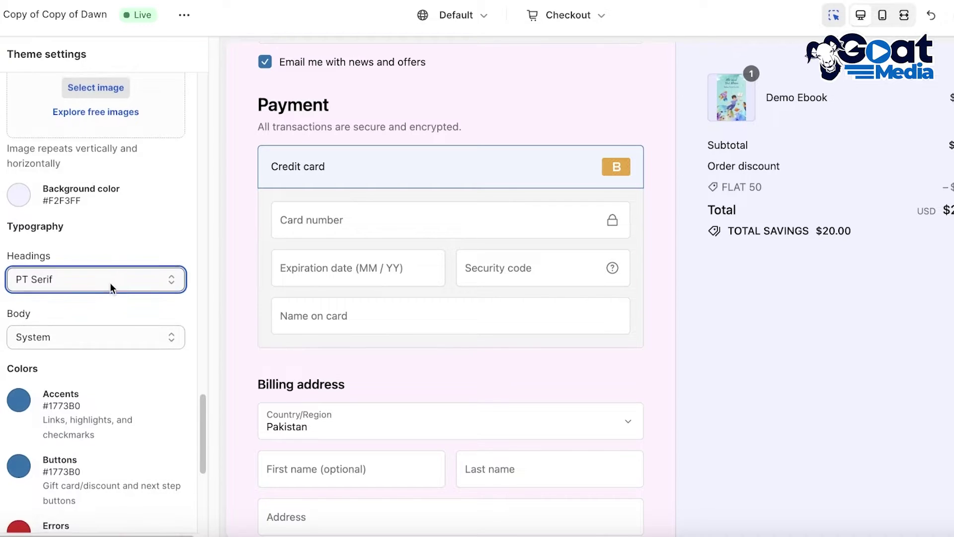
Set the body font to Vidaloka and check it in the checkout preview
left_click(84, 328)
scroll(55, 376, "down", 2)
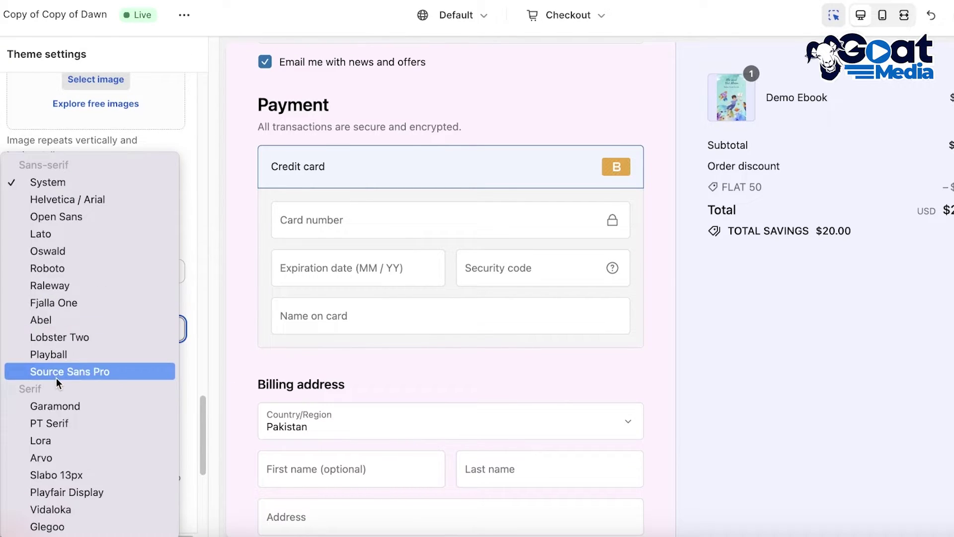
left_click(86, 508)
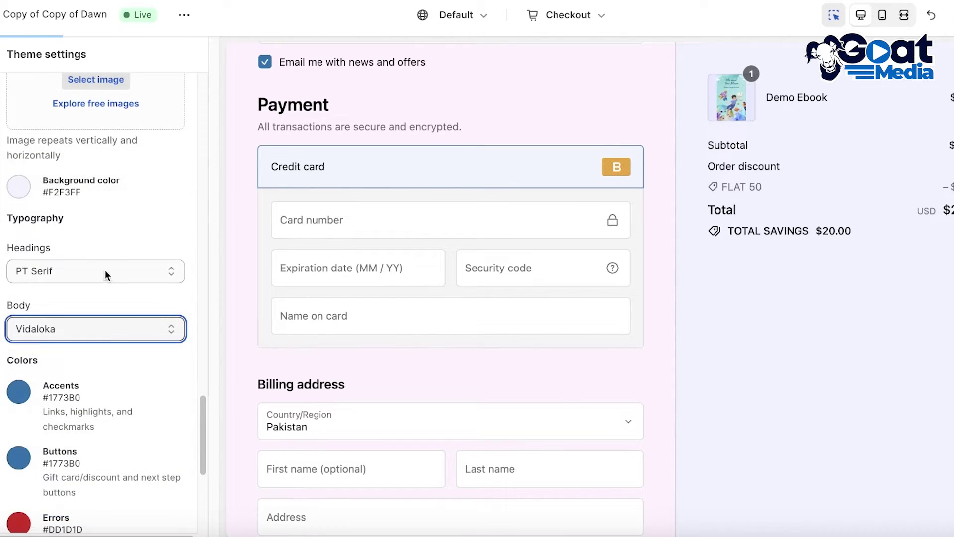
scroll(240, 249, "down", 4)
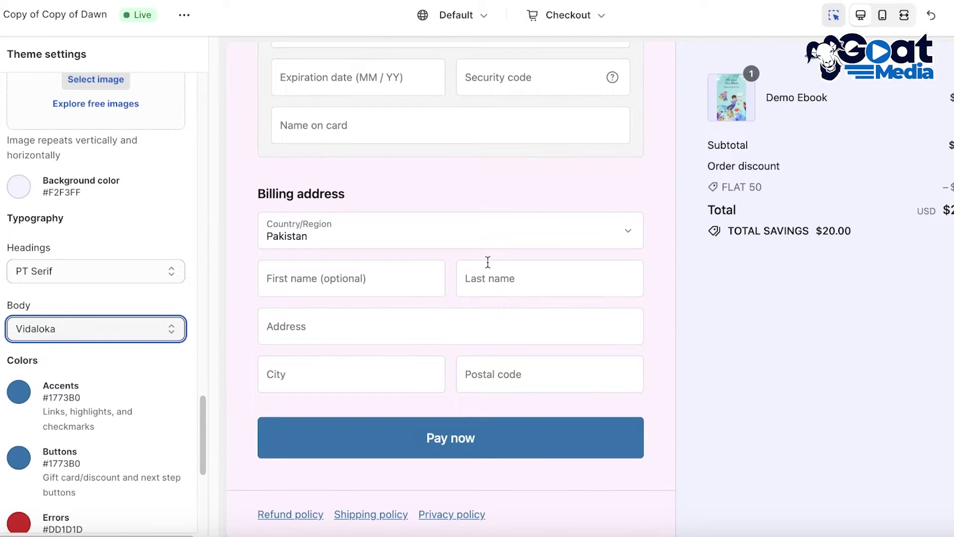
scroll(487, 262, "up", 8)
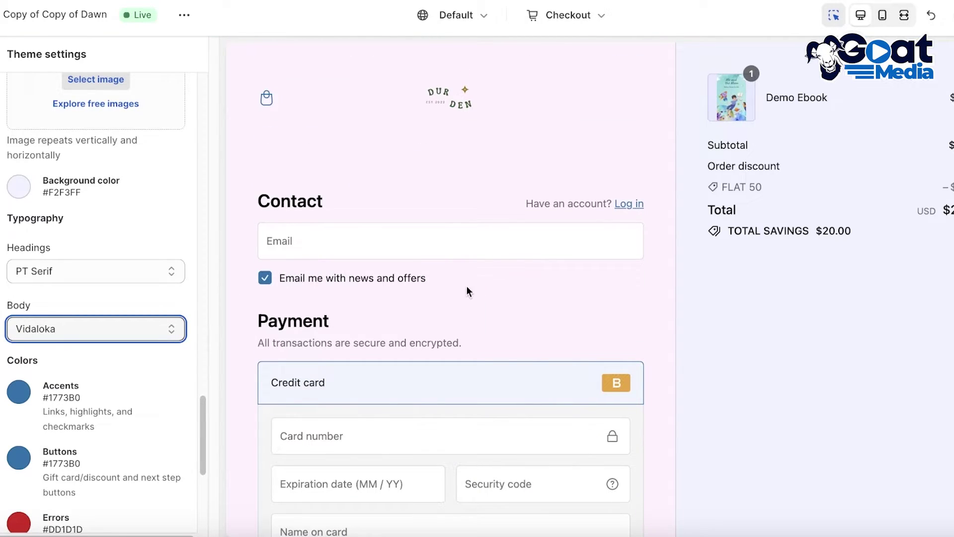
scroll(467, 285, "up", 1)
scroll(34, 253, "down", 6)
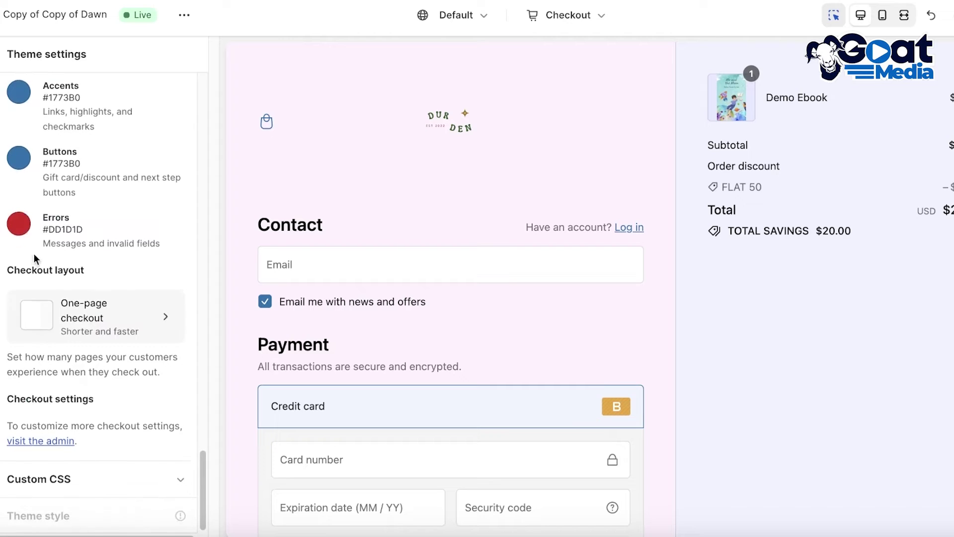
scroll(31, 252, "up", 4)
scroll(20, 283, "down", 1)
scroll(521, 328, "down", 4)
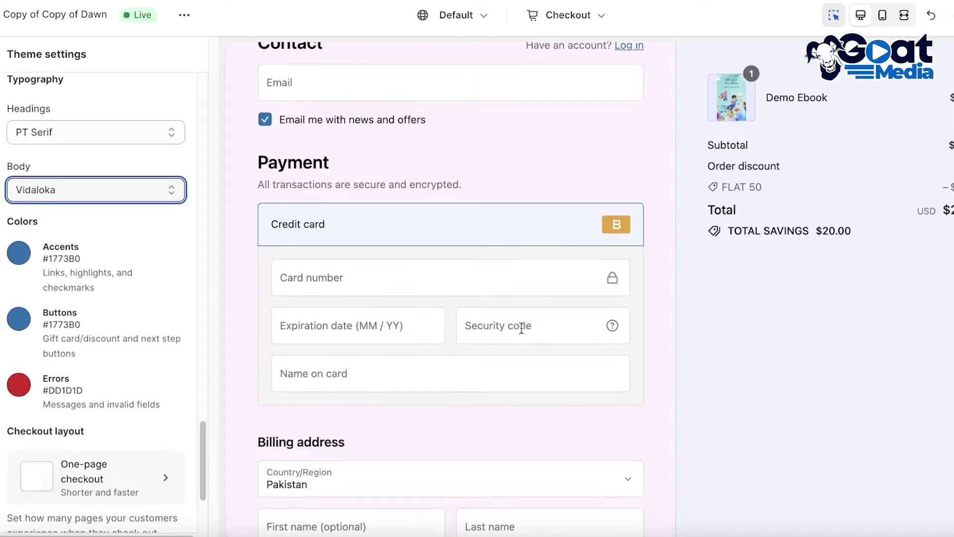
scroll(38, 321, "down", 3)
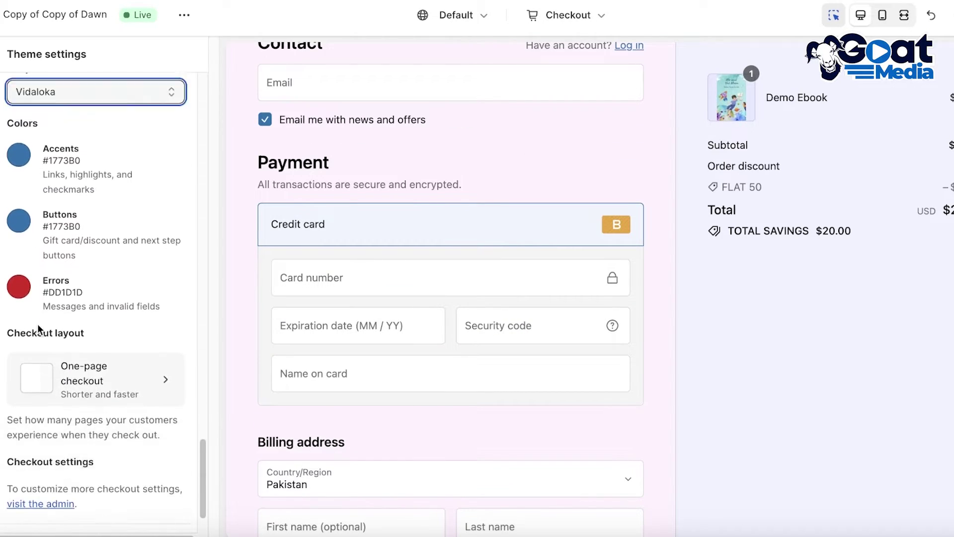
scroll(499, 328, "down", 5)
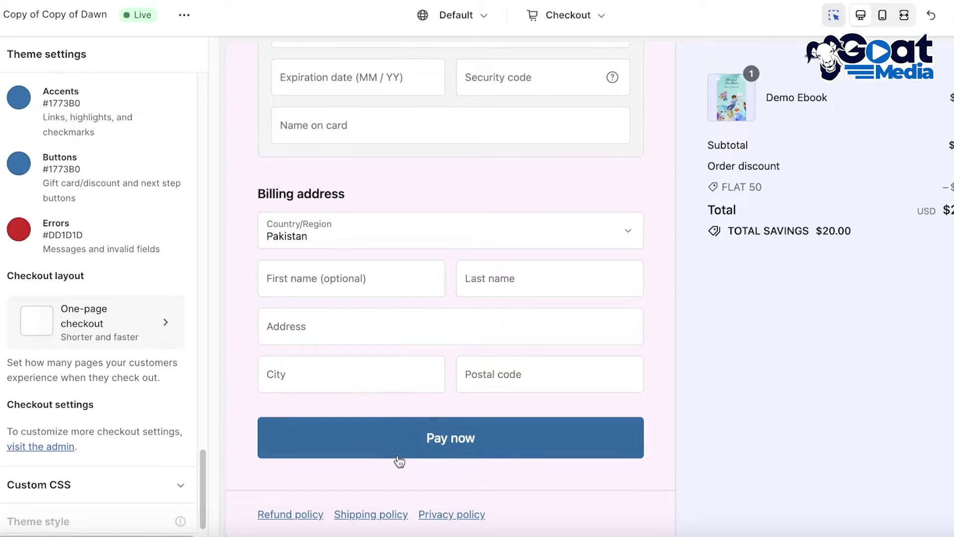
Change the Buttons colour to deep magenta #811F58
left_click(20, 164)
left_click_drag(144, 257, 147, 279)
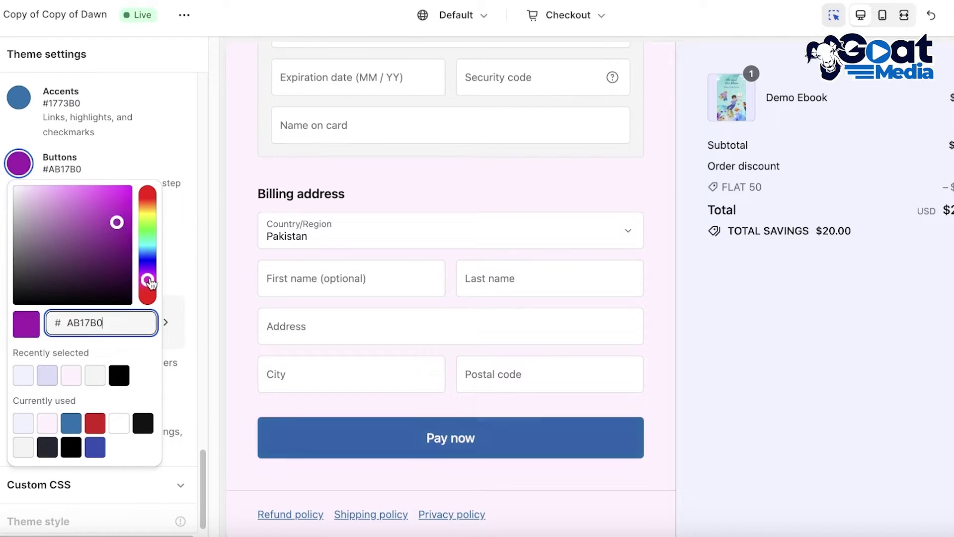
left_click_drag(103, 227, 104, 244)
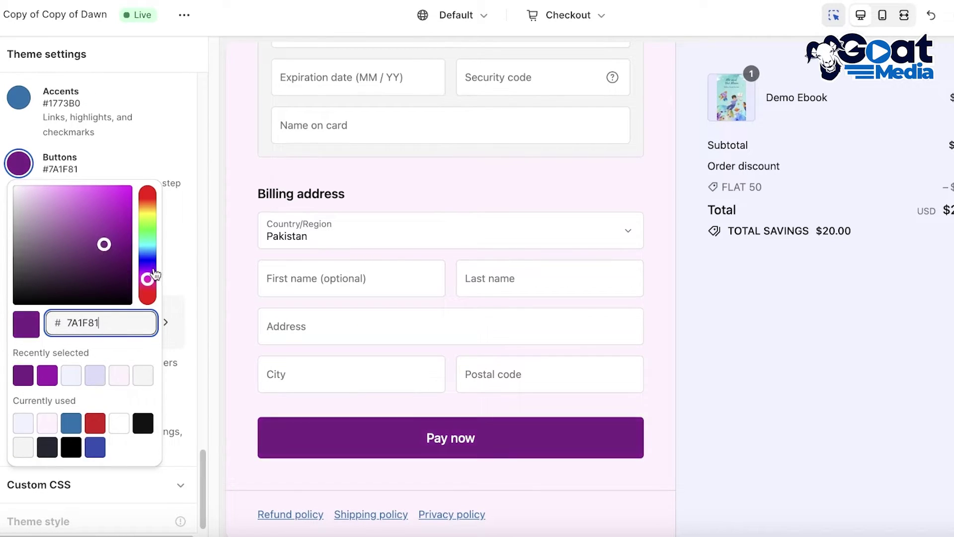
left_click_drag(148, 279, 147, 289)
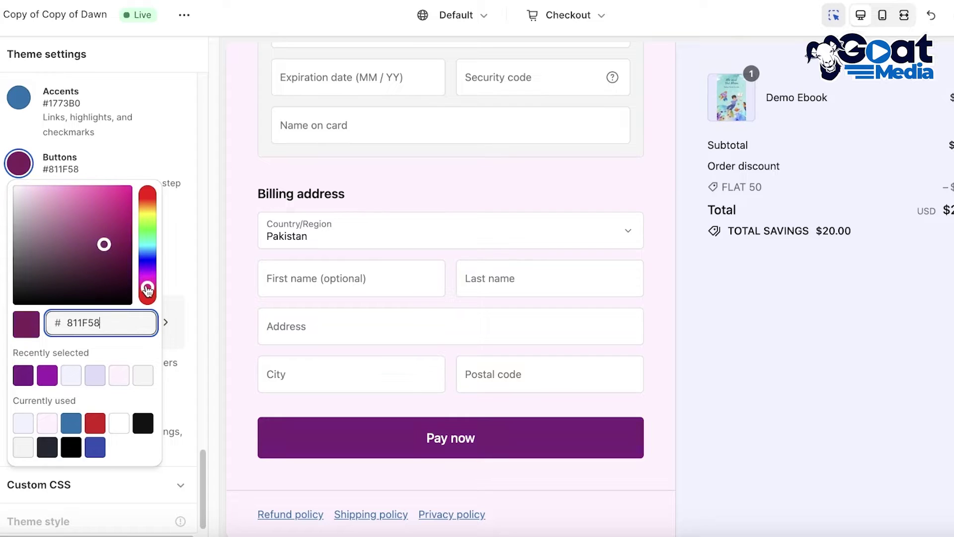
left_click(151, 148)
Keep the Errors colour red #DD1D1D after trying another hue
left_click(16, 237)
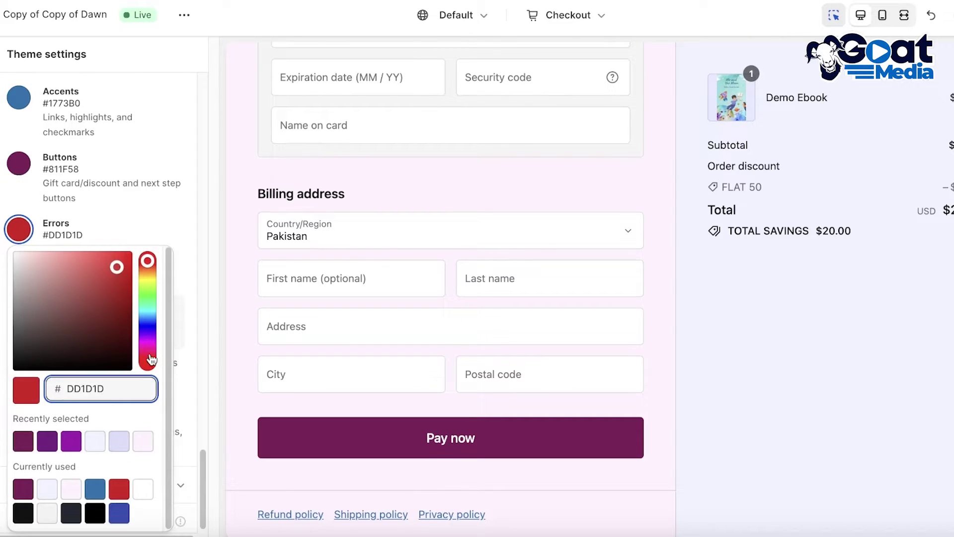
mouse_move(151, 359)
left_mouse_down()
mouse_move(147, 341)
mouse_move(147, 362)
left_mouse_up()
left_click(144, 219)
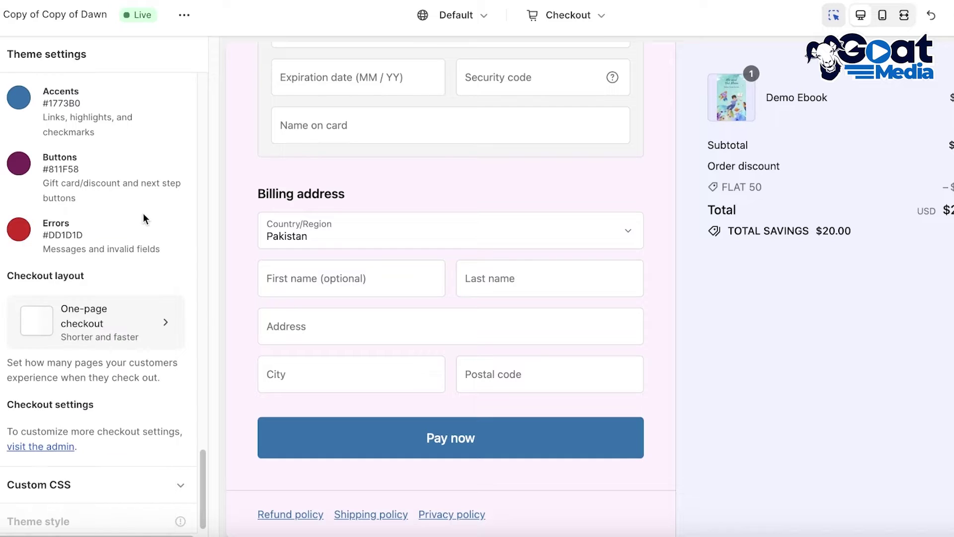
Set the Accents colour to purple #781676
scroll(143, 219, "up", 1)
left_click(18, 133)
left_click_drag(114, 191, 43, 157)
left_click(154, 252)
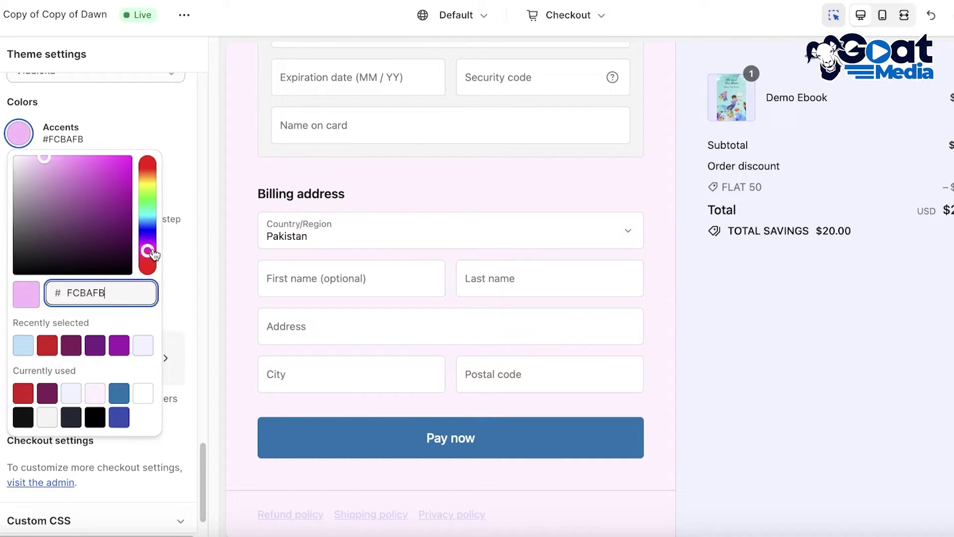
mouse_move(117, 219)
left_mouse_down()
mouse_move(119, 247)
mouse_move(111, 218)
left_mouse_up()
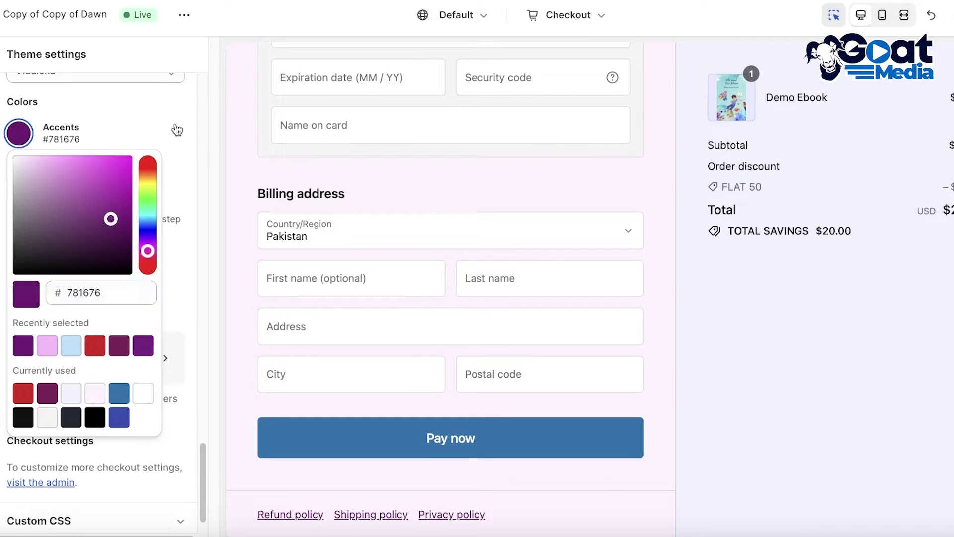
left_click(176, 130)
scroll(441, 311, "up", 10)
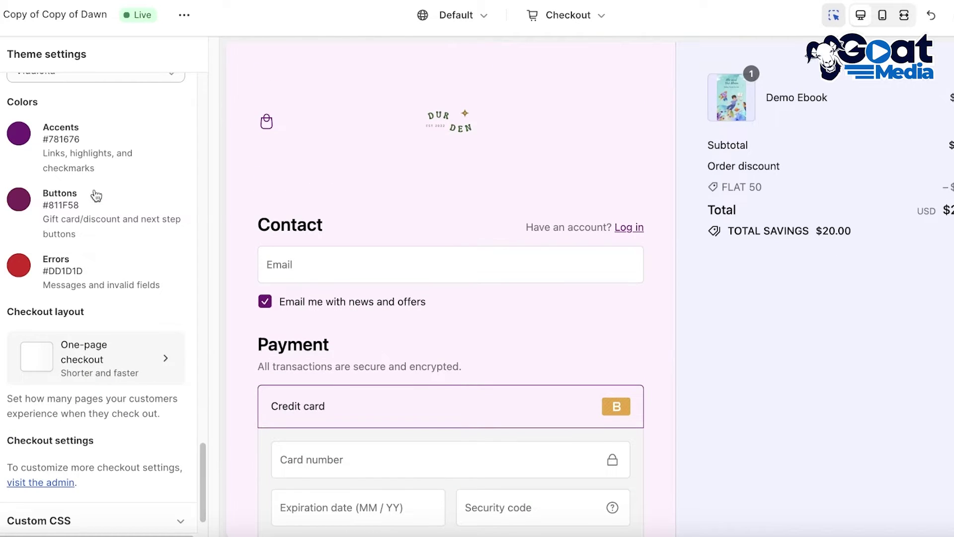
scroll(87, 221, "down", 1)
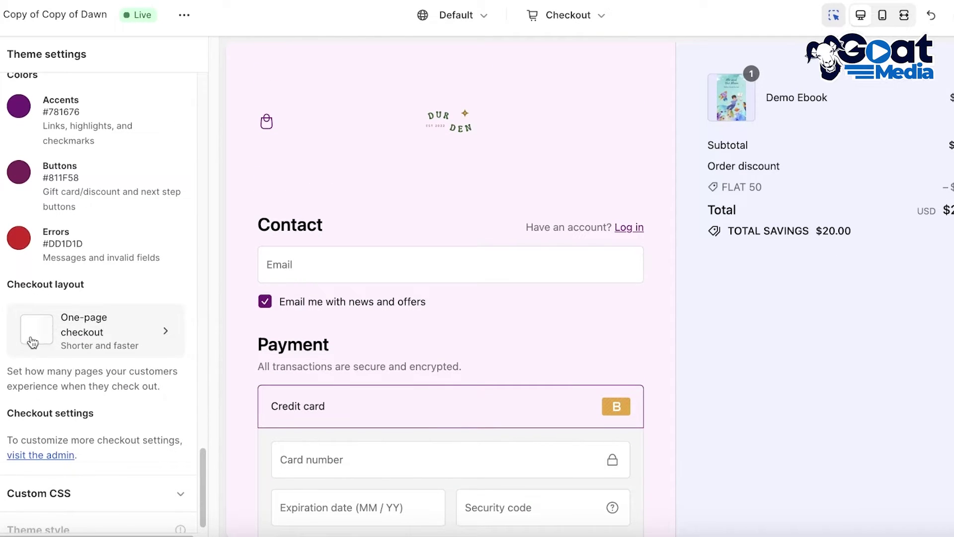
Try the three-page checkout layout, then switch back to one-page checkout
scroll(55, 342, "down", 1)
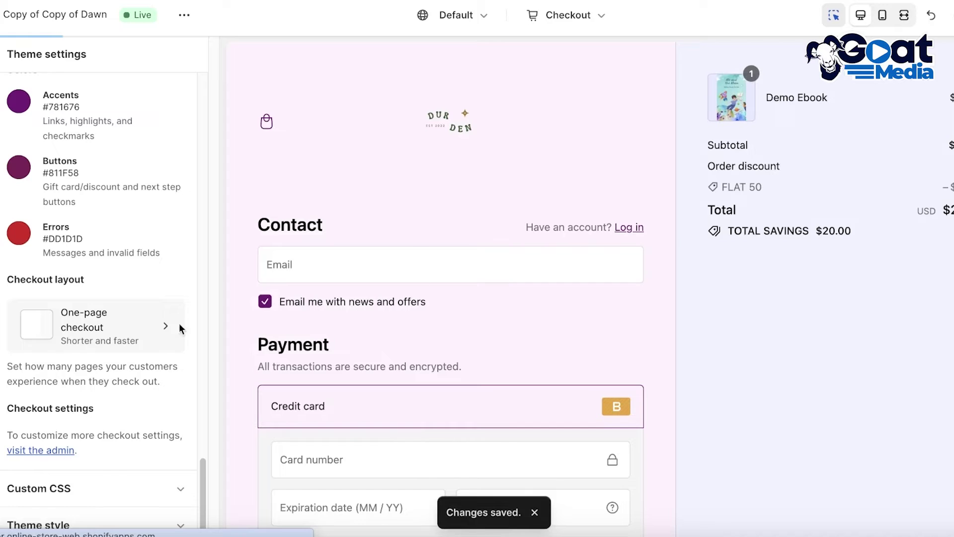
left_click(38, 331)
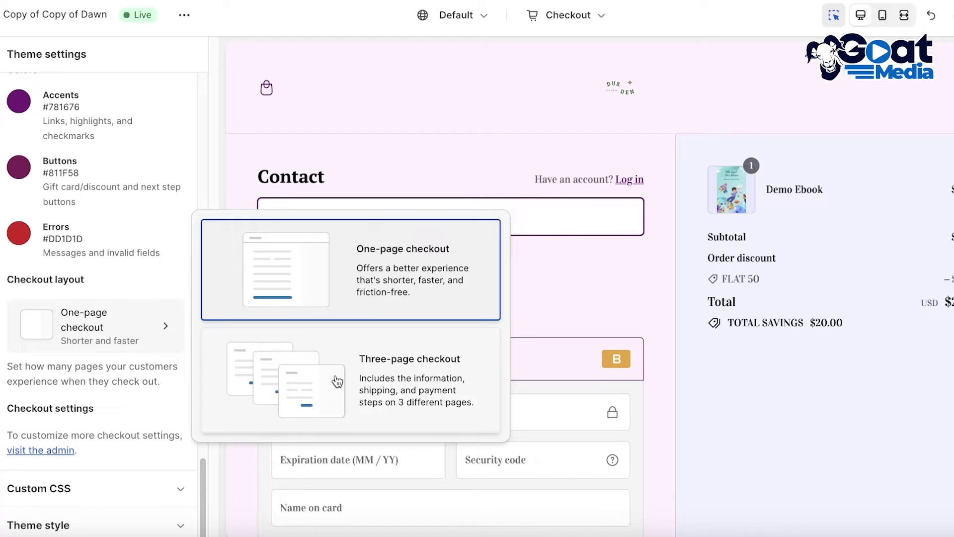
left_click(287, 350)
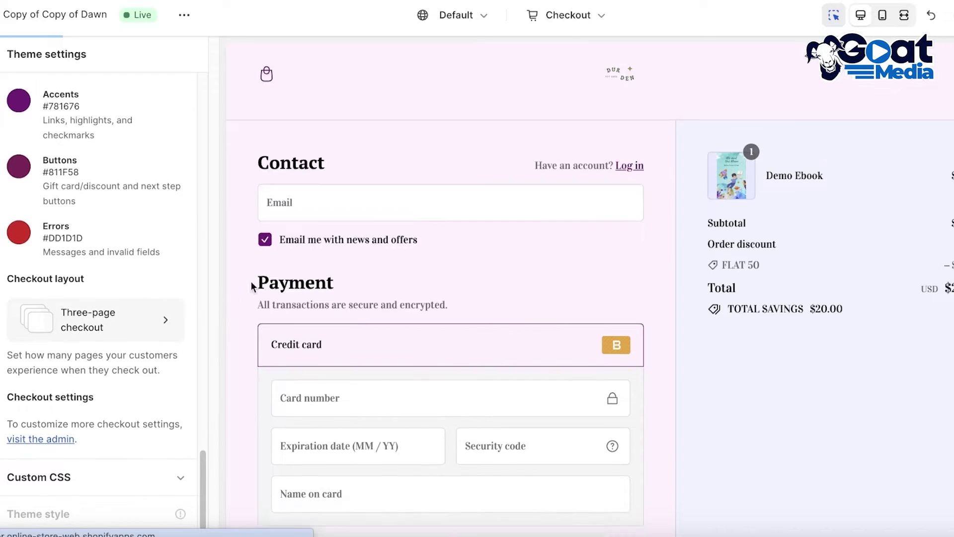
scroll(252, 283, "down", 8)
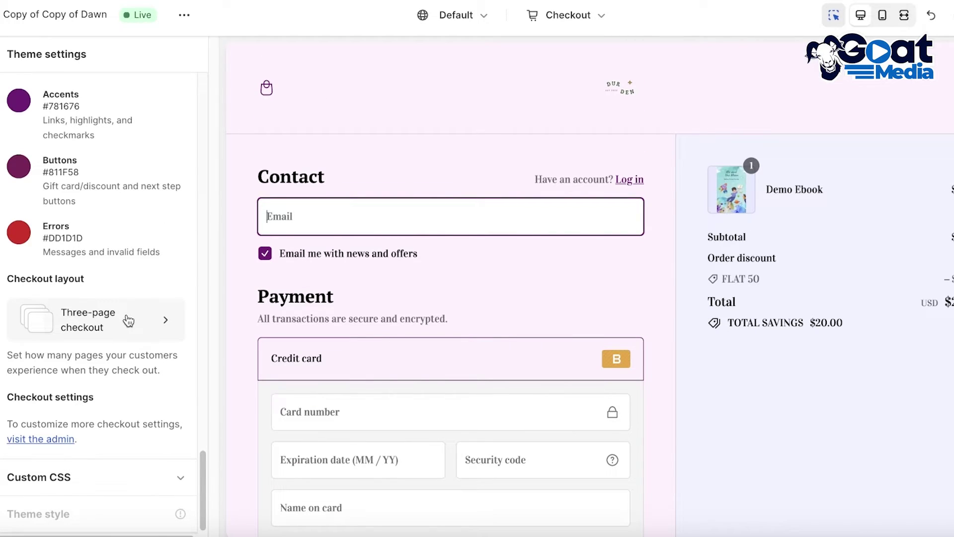
left_click(128, 320)
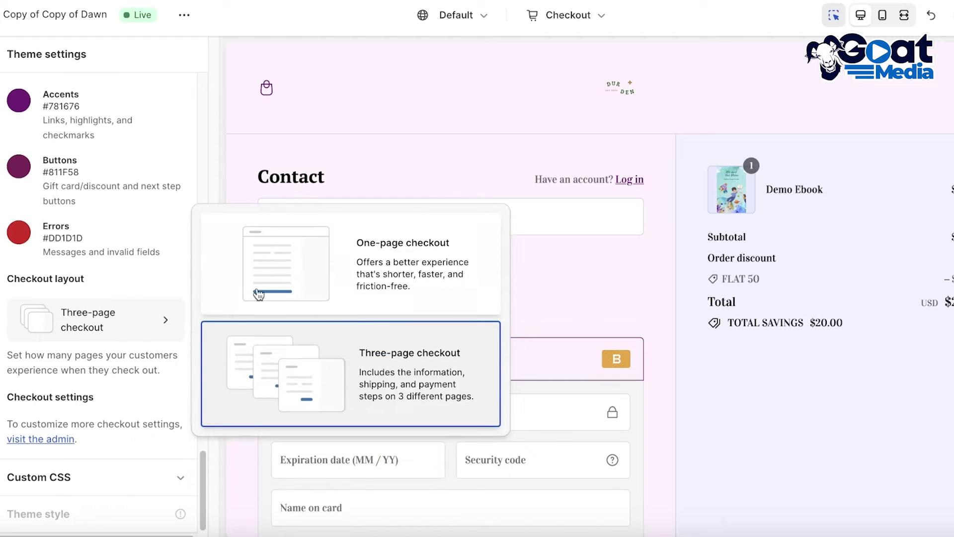
left_click(293, 274)
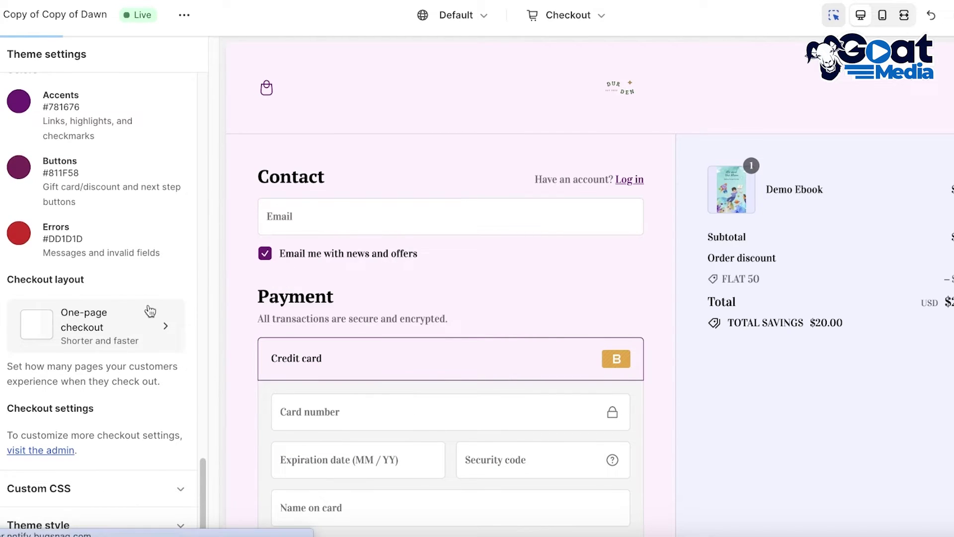
scroll(291, 296, "down", 8)
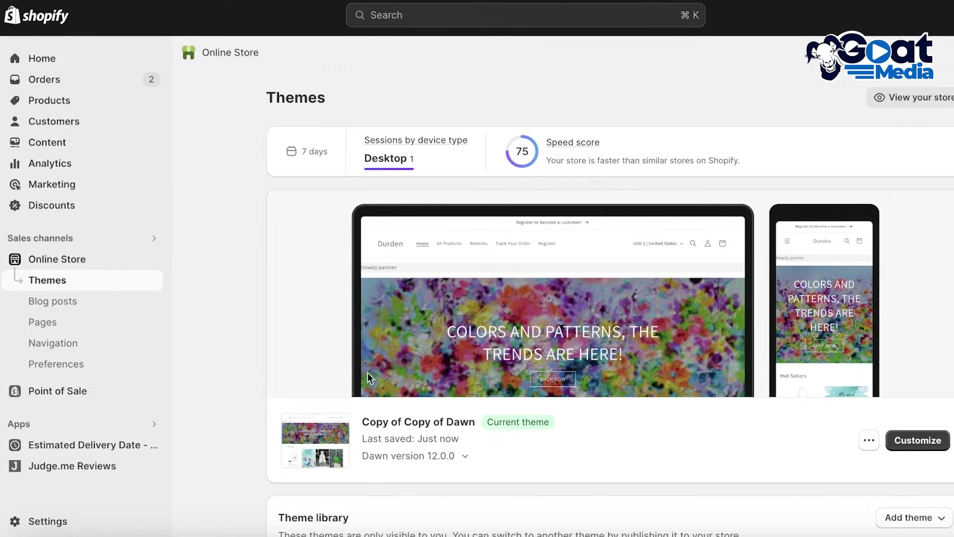
Open the live store's Hoodie product page and scroll through it
left_click(149, 257)
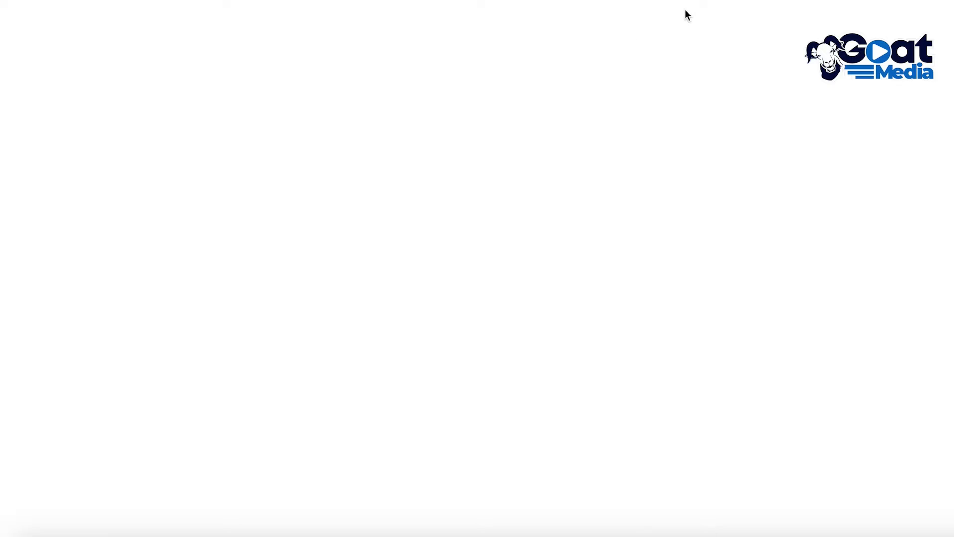
scroll(696, 49, "down", 10)
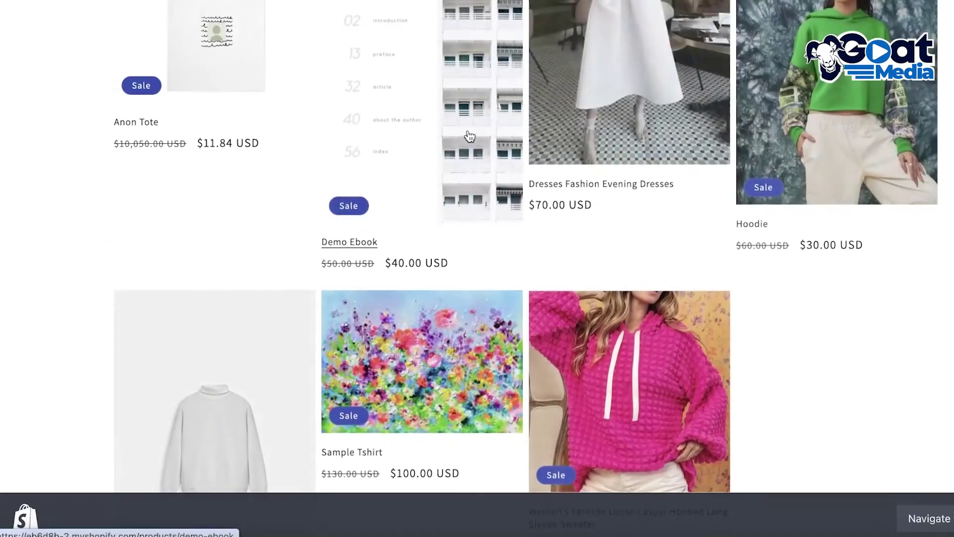
left_click(750, 184)
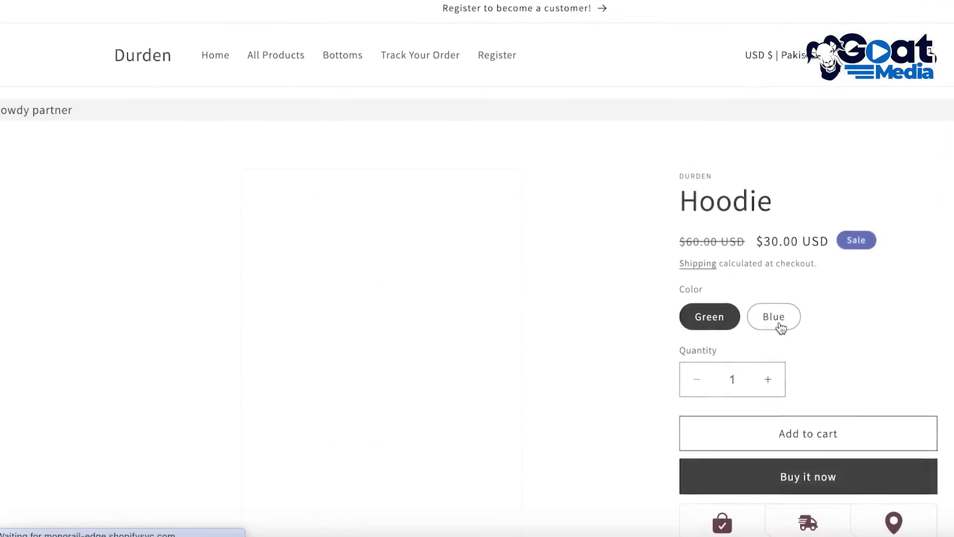
scroll(795, 348, "down", 3)
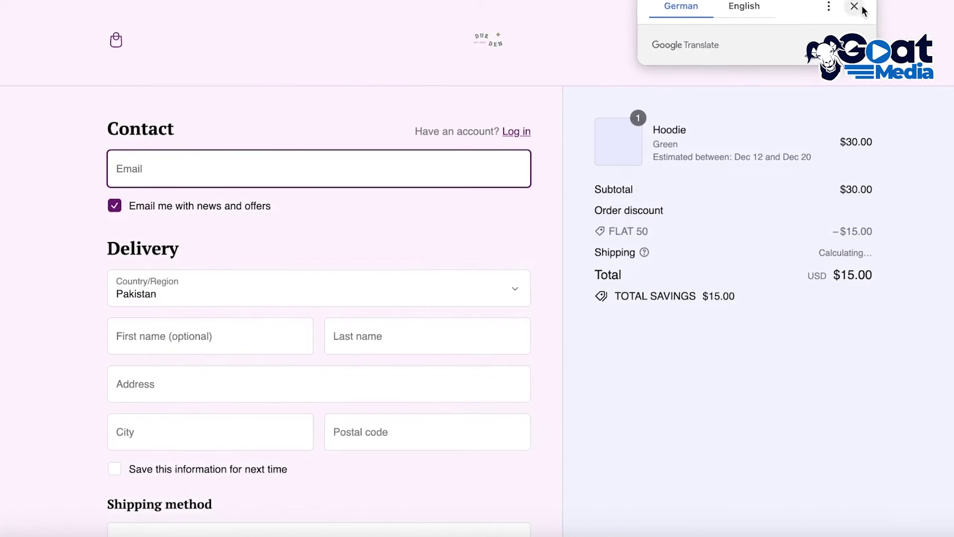
left_click(855, 7)
scroll(534, 140, "down", 10)
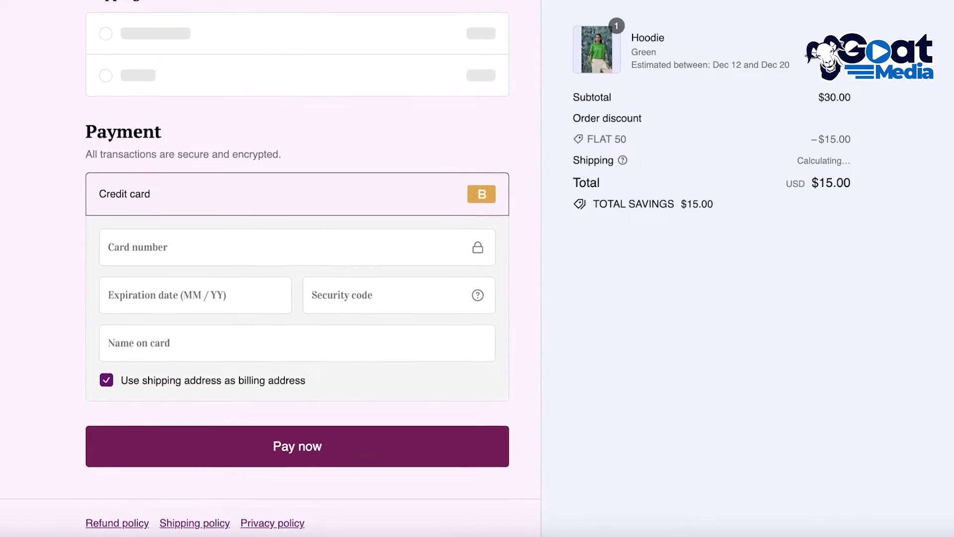
scroll(517, 231, "up", 5)
scroll(518, 231, "up", 4)
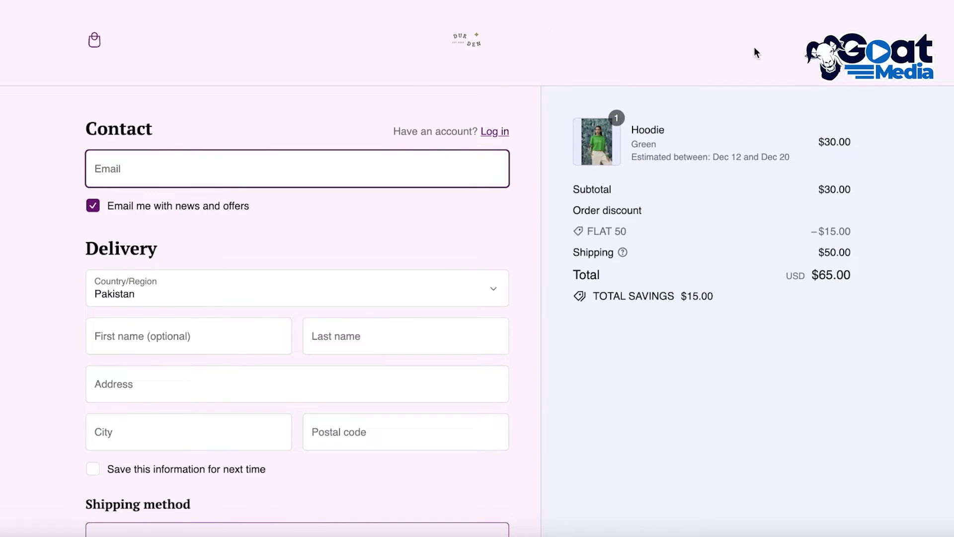
scroll(512, 174, "down", 8)
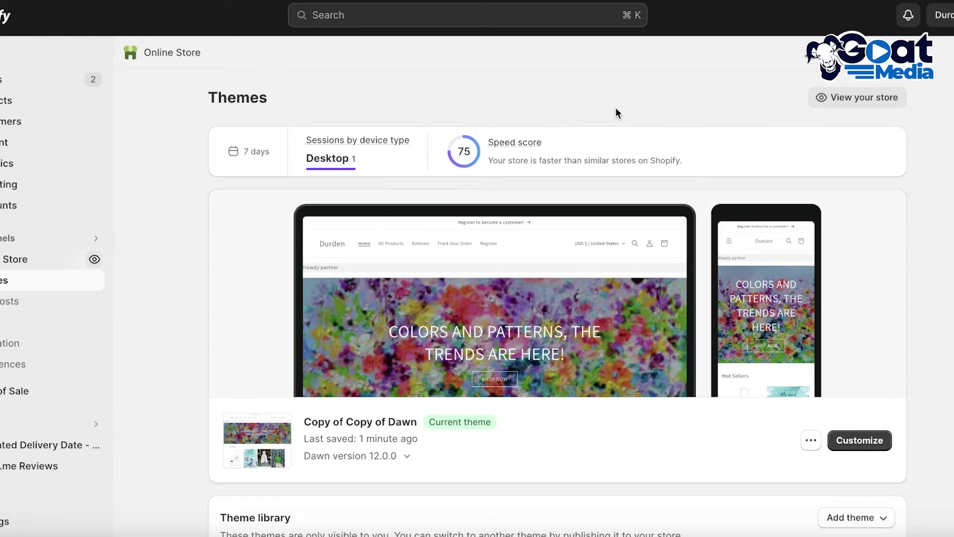
Go to Settings > Apps and sales channels and open the Shopify App Store
scroll(616, 106, "down", 10)
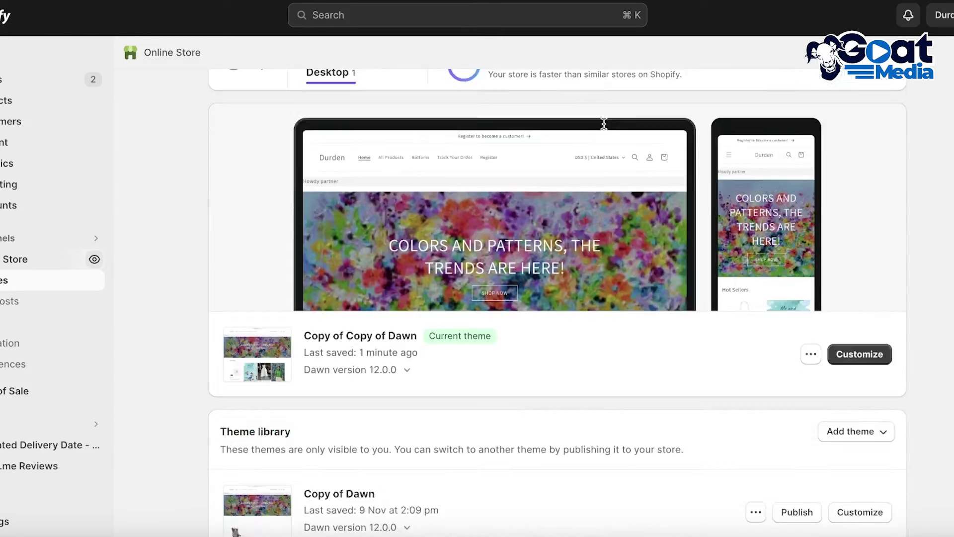
scroll(556, 286, "up", 10)
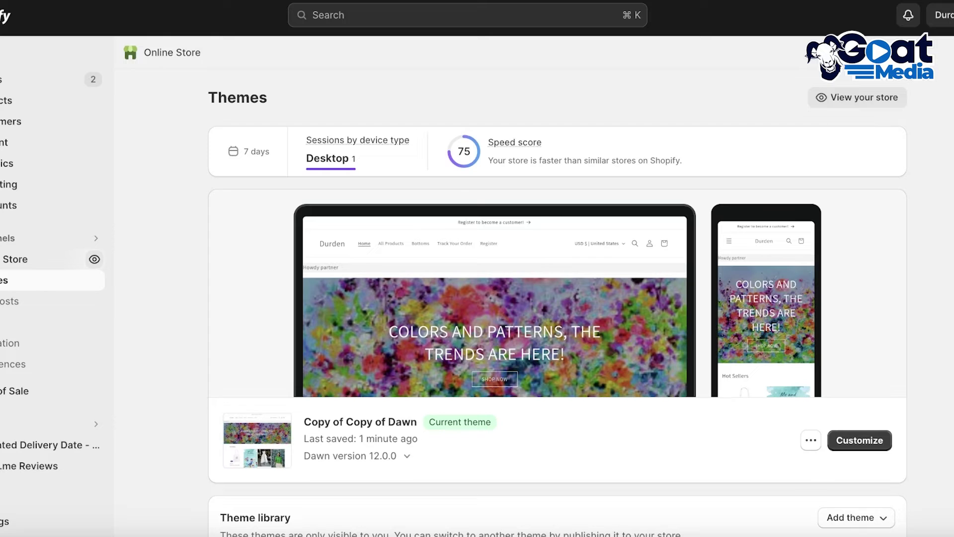
left_click(15, 519)
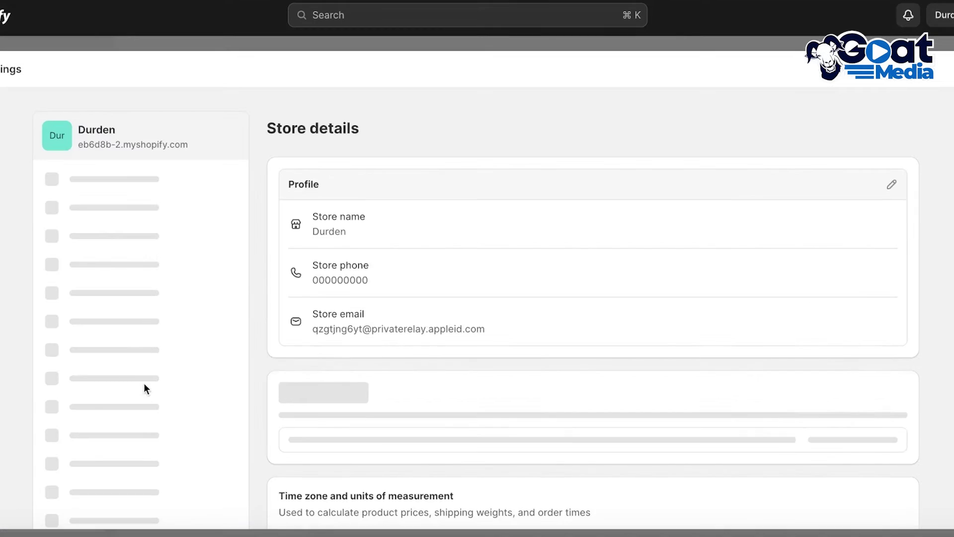
scroll(142, 398, "down", 4)
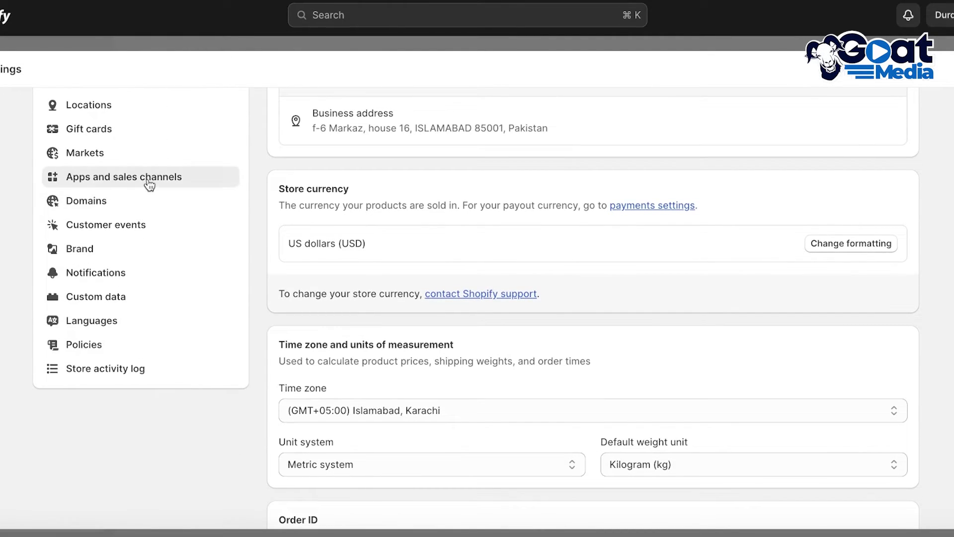
left_click(149, 179)
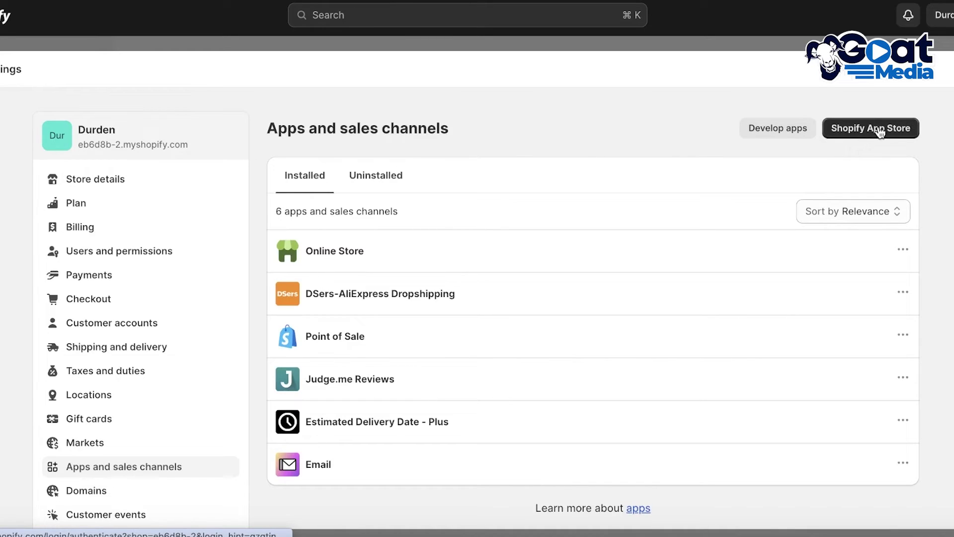
left_click(879, 130)
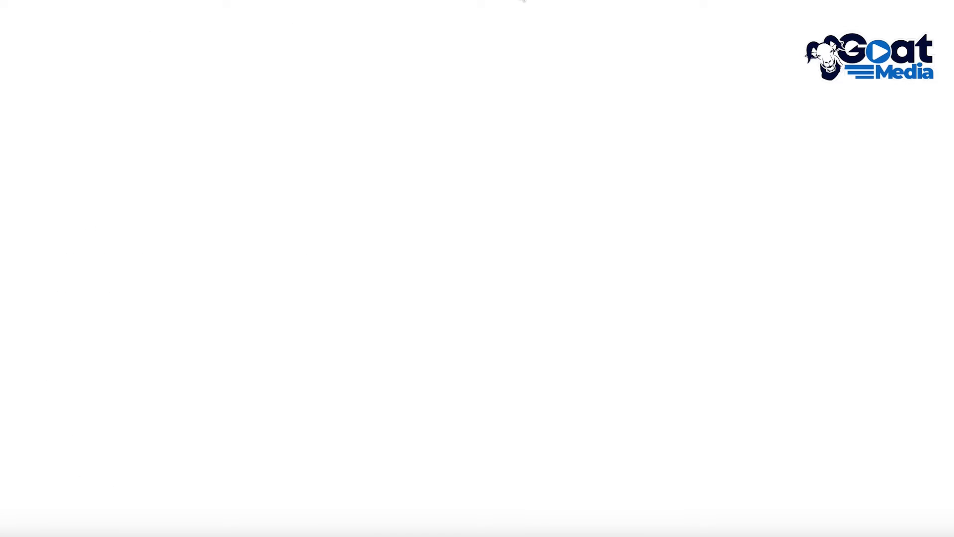
Search the App Store for 'checkout page' and install qikify Checkout Customizer
left_click(489, 22)
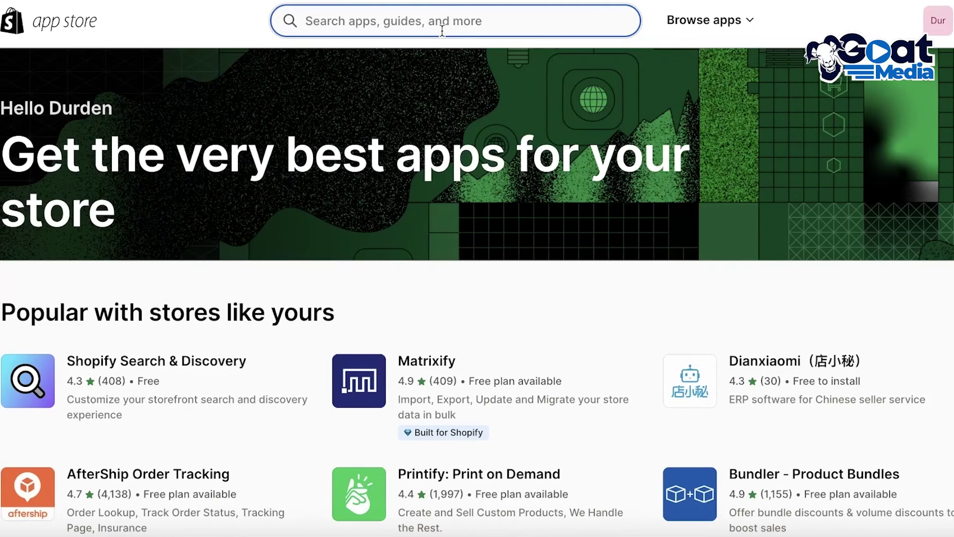
type("checkout")
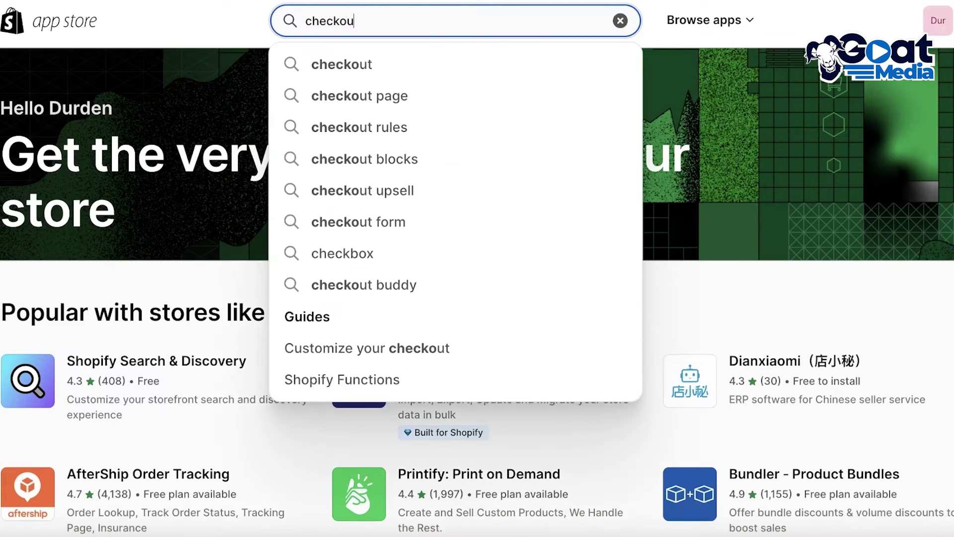
left_click(446, 82)
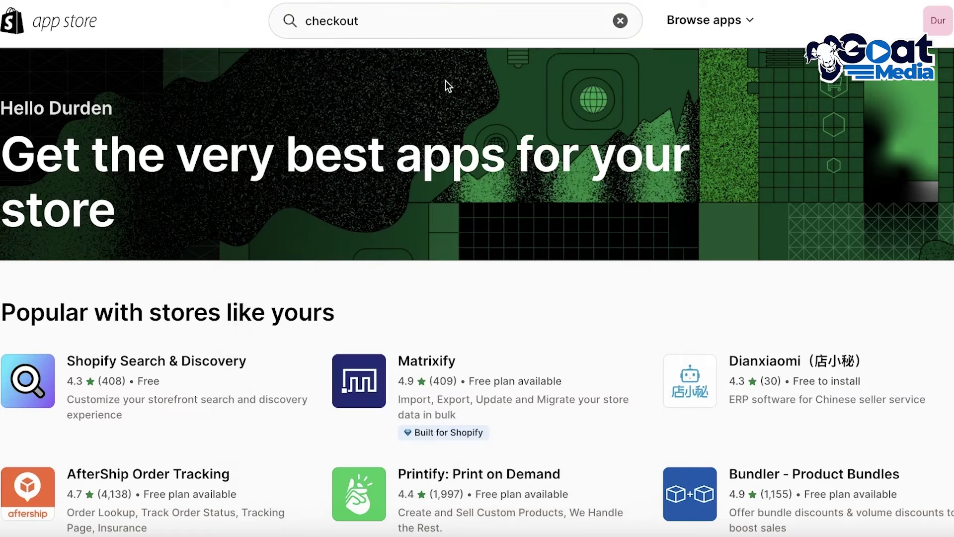
left_click(478, 15)
left_click(438, 96)
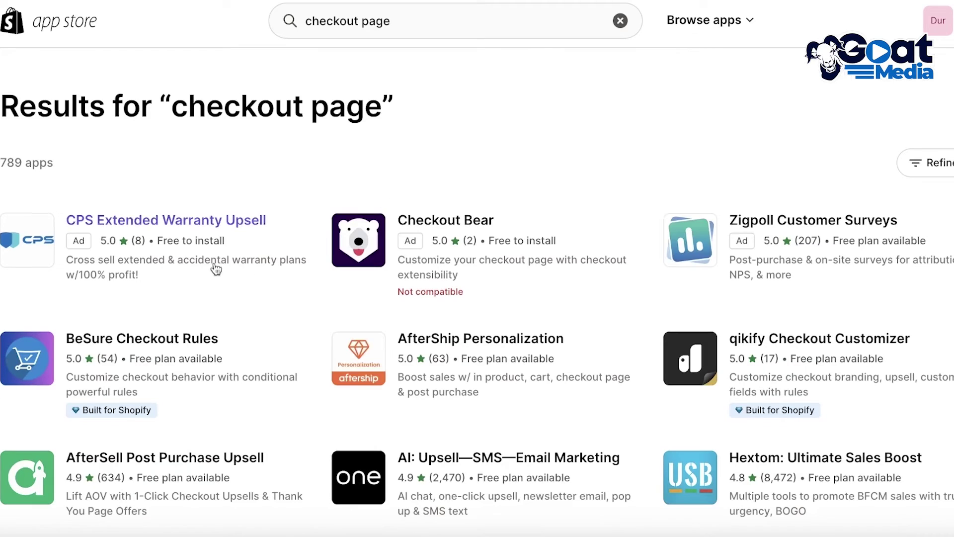
scroll(837, 230, "down", 2)
scroll(477, 302, "down", 1)
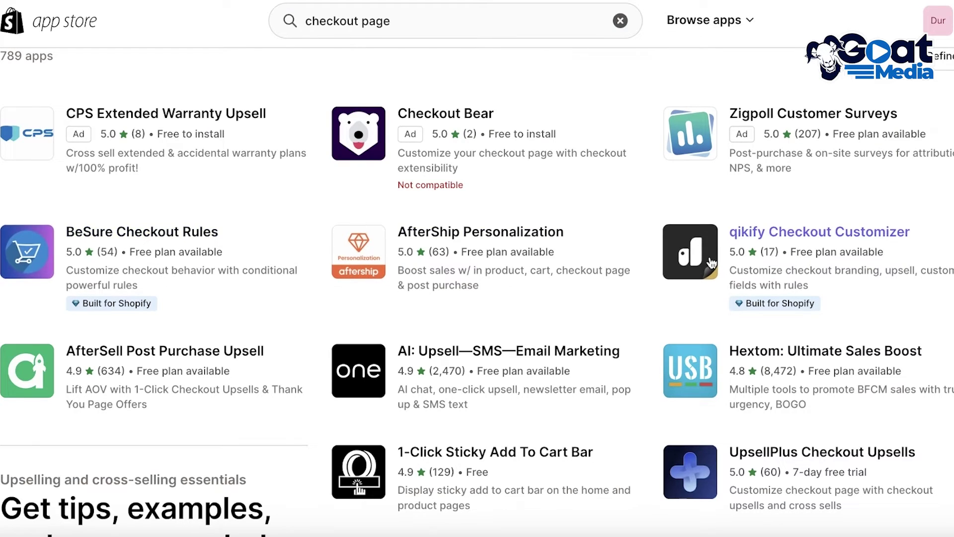
left_click(676, 218)
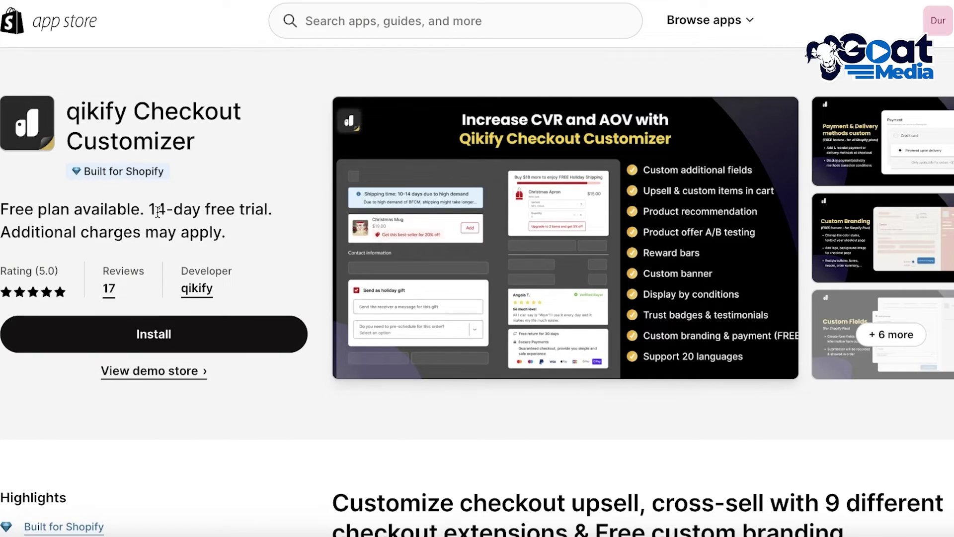
left_click(111, 351)
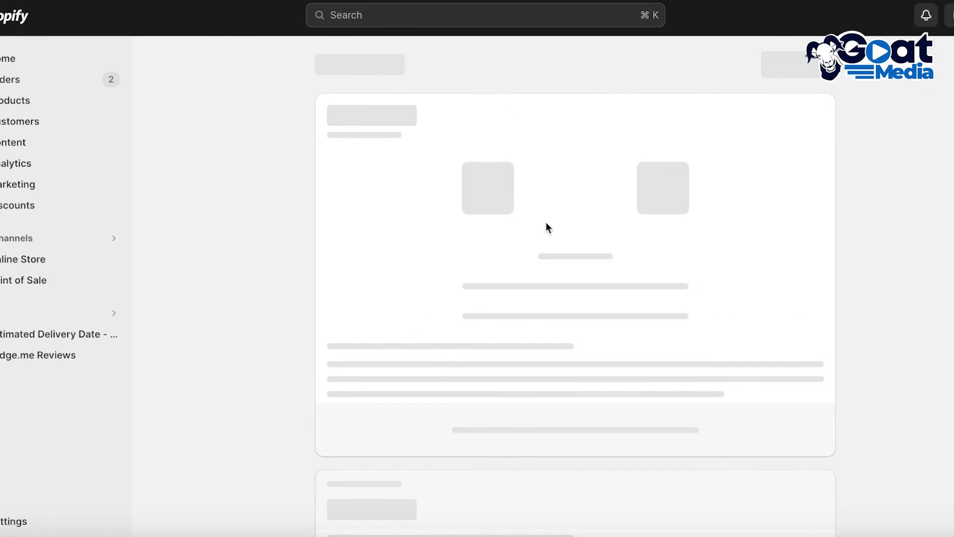
Install Qikify Checkout Plus, pin it in the sidebar, and open its Customize checkout page
left_click(812, 62)
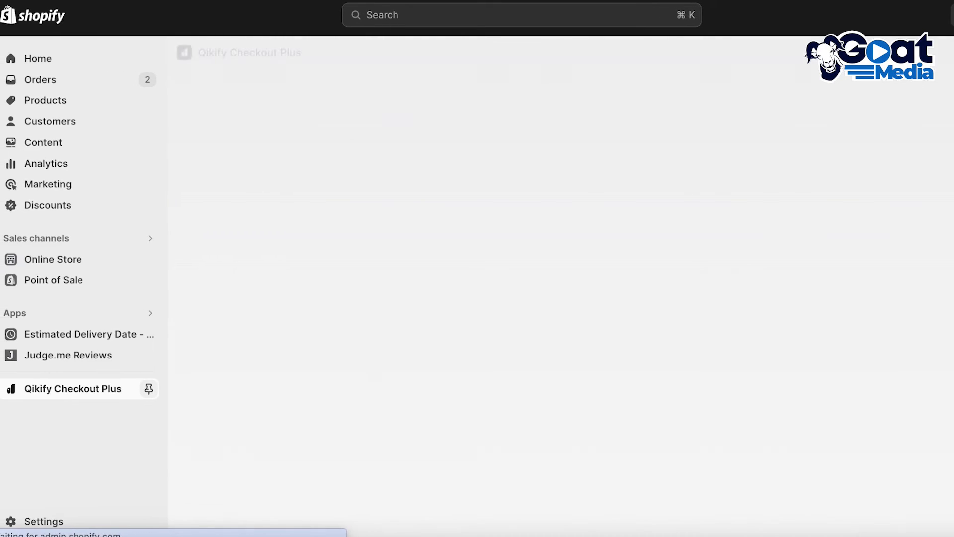
left_click(142, 388)
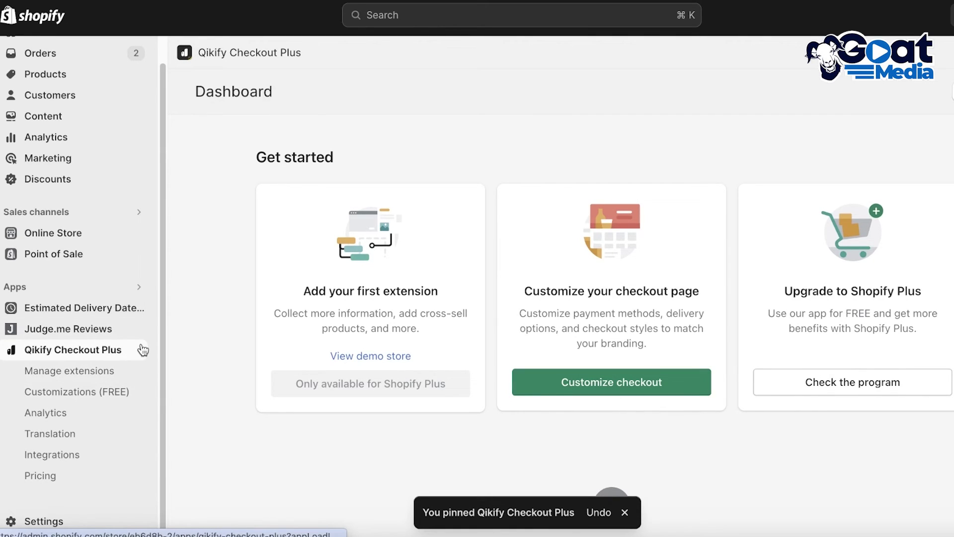
left_click(591, 388)
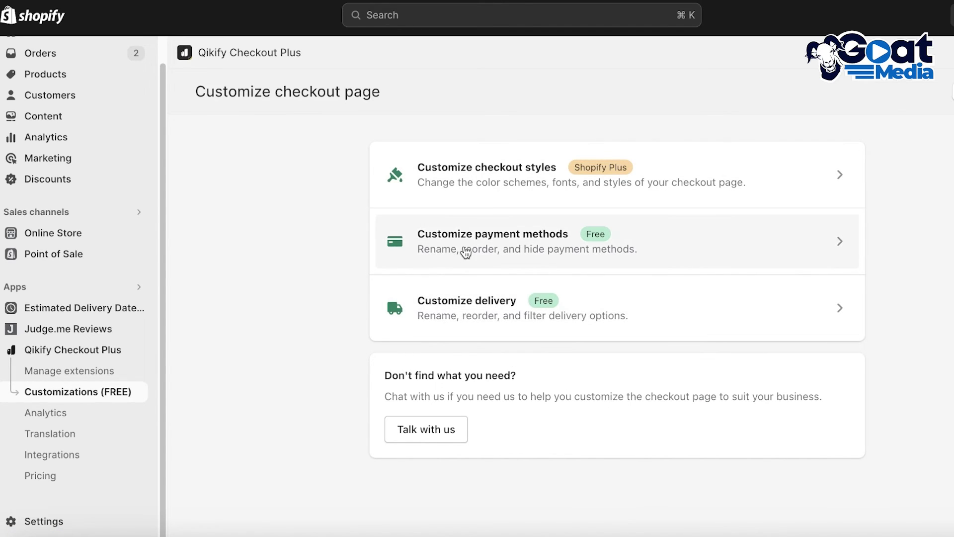
Open the payment method customizations and add a Rename methods action
left_click(426, 226)
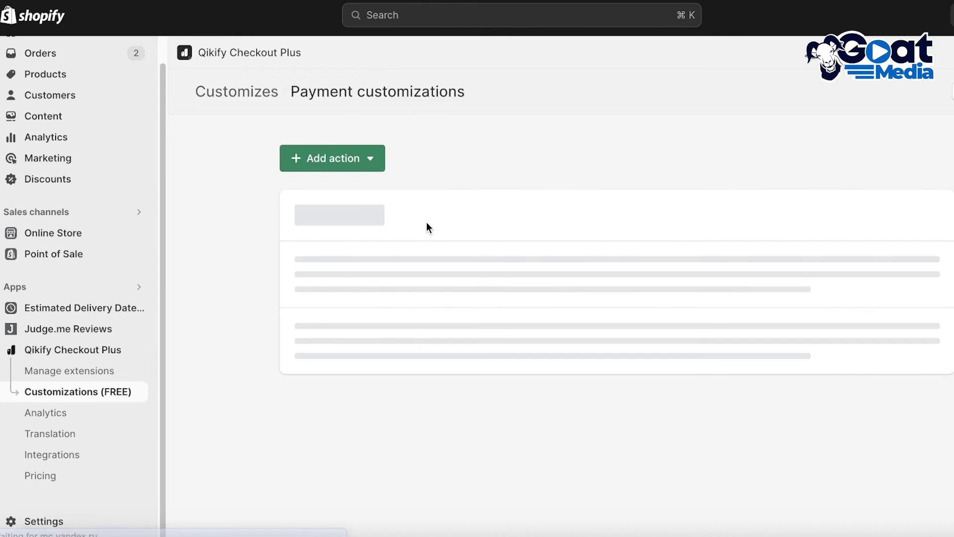
scroll(671, 228, "down", 1)
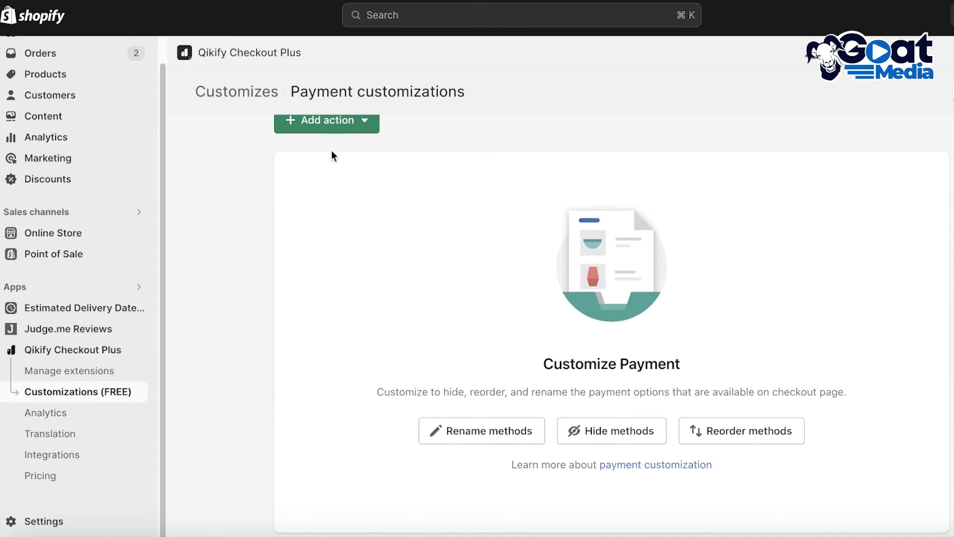
left_click(337, 125)
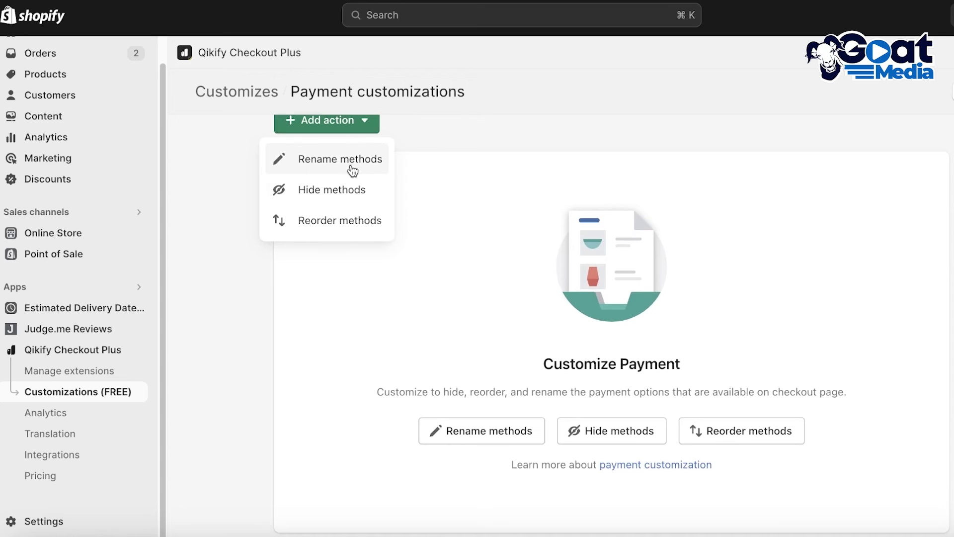
left_click(352, 171)
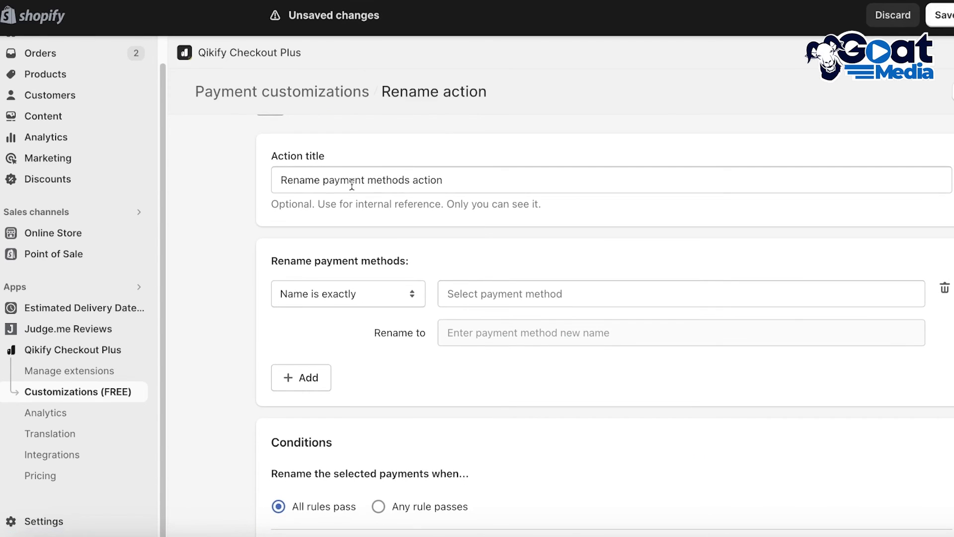
Make the rename target payment methods whose name contains Shopify Payments
left_click(352, 294)
left_click(353, 309)
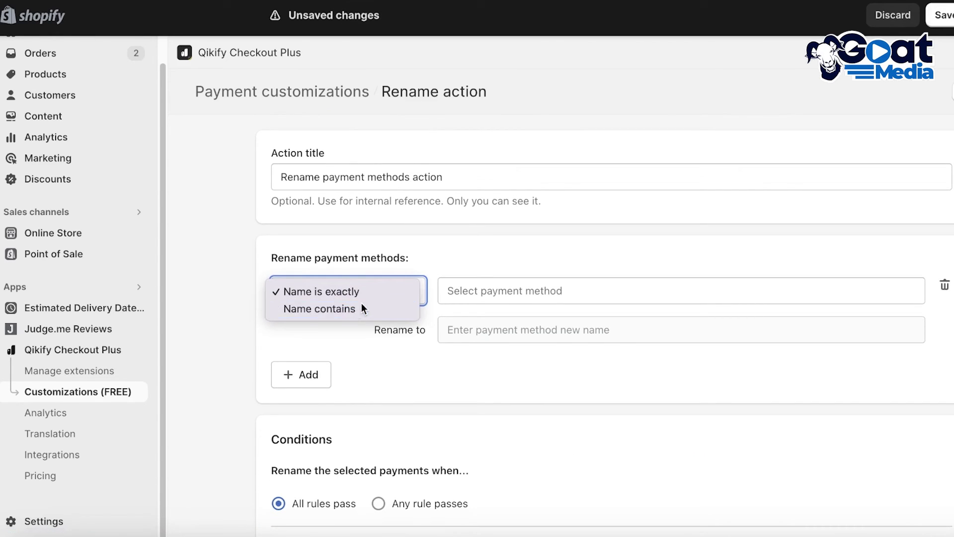
left_click(470, 287)
left_click(502, 327)
left_click(502, 328)
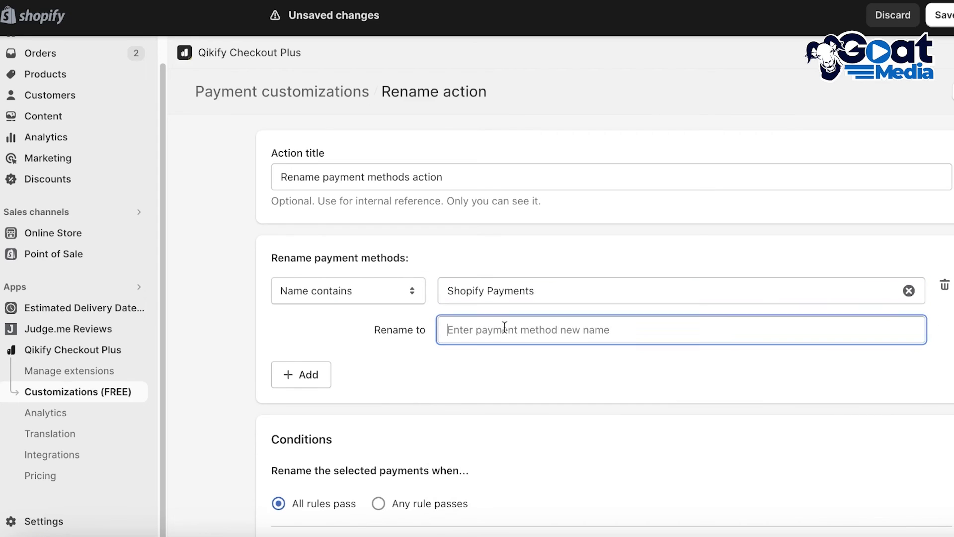
scroll(637, 369, "down", 3)
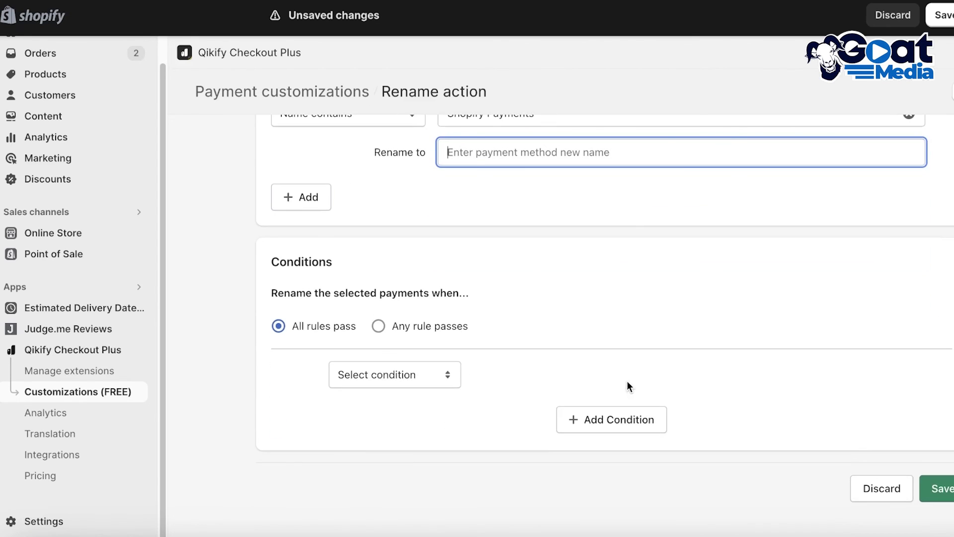